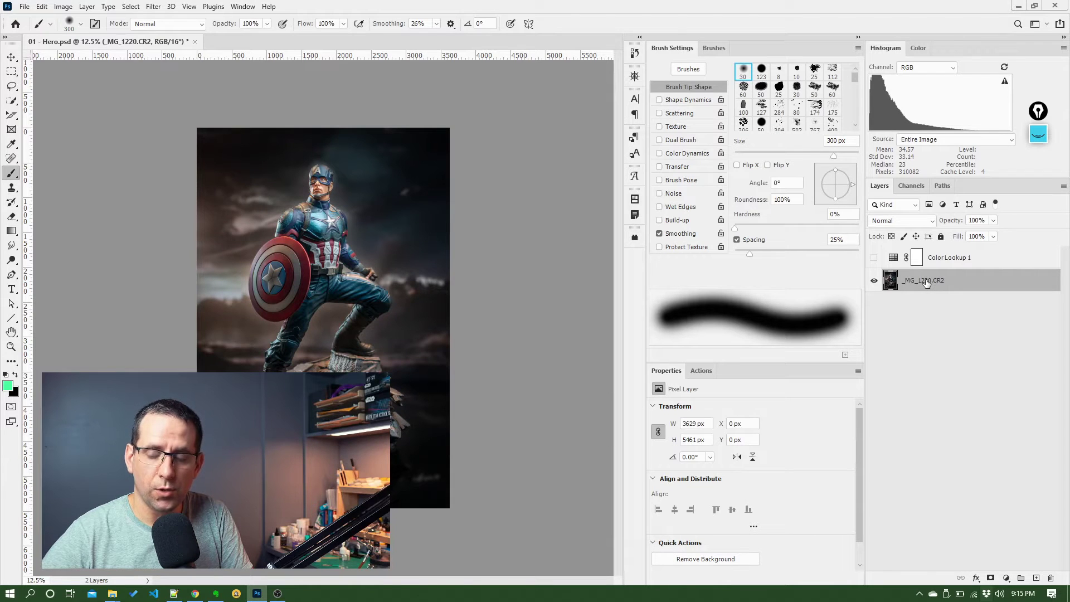
Rename the _MG_1220.CR2 photo layer to 'Original Photo'
{"action": "double_click", "coordinate": [925, 281]}
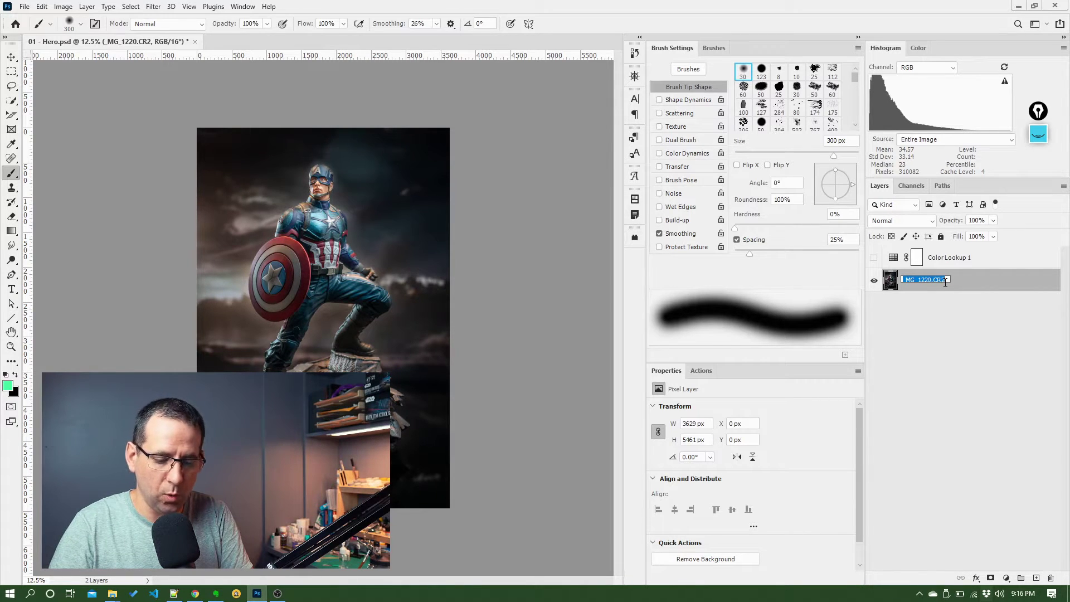
{"action": "type", "text": "Original Photo"}
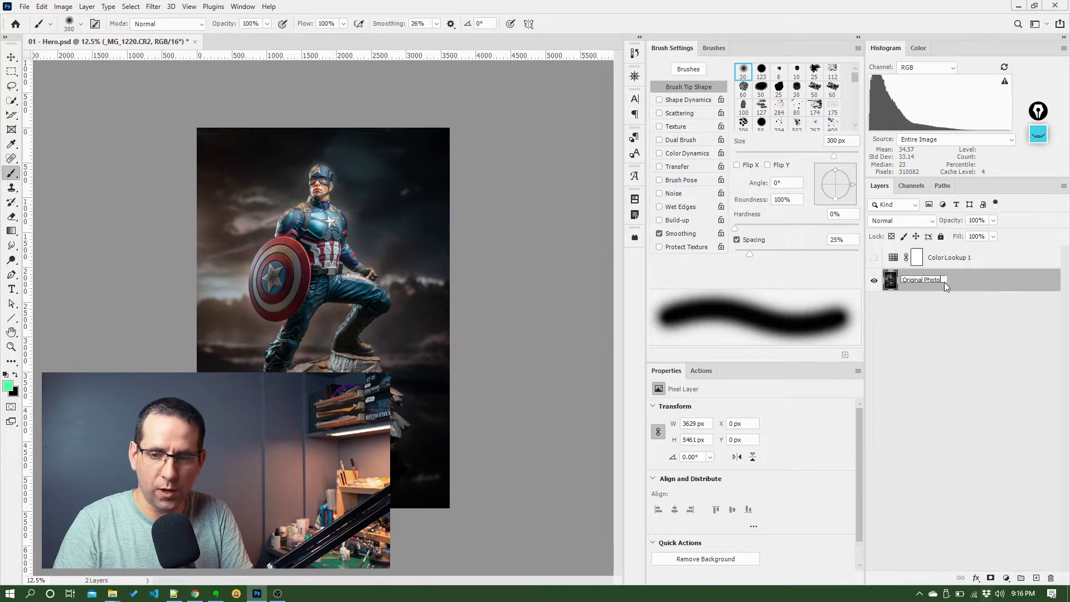
{"action": "key", "text": "Return"}
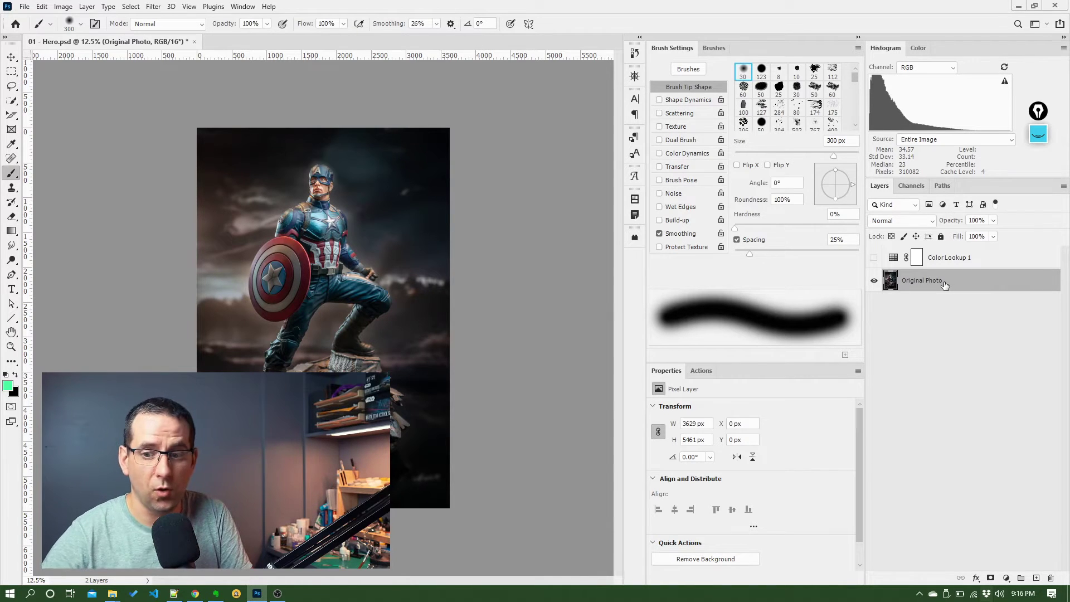
Add a Hue/Saturation adjustment layer with Saturation set to -100
{"action": "left_click", "coordinate": [1006, 579]}
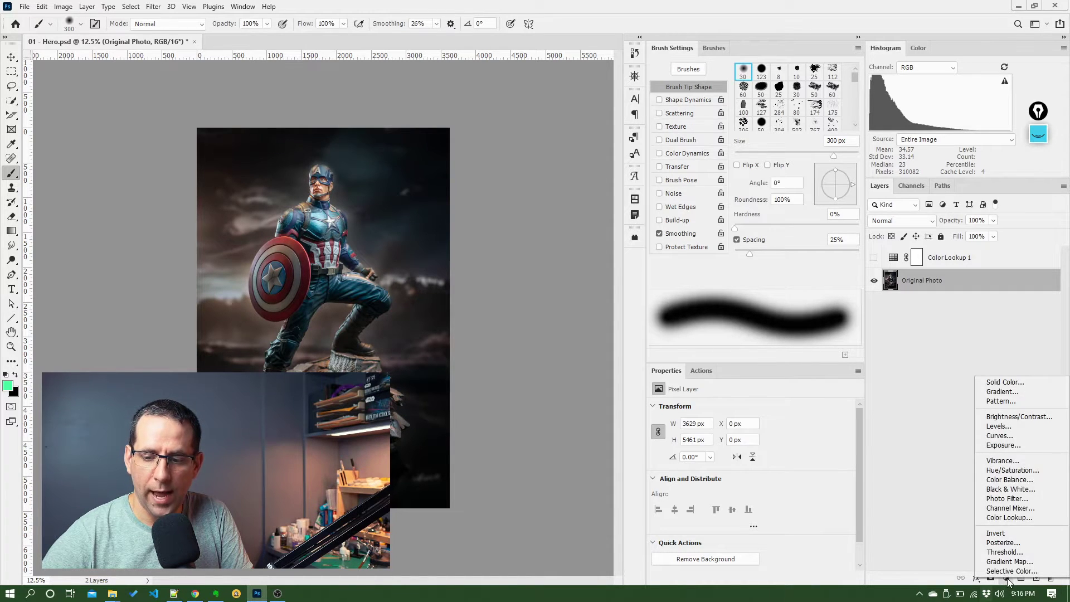
{"action": "left_click", "coordinate": [1014, 471]}
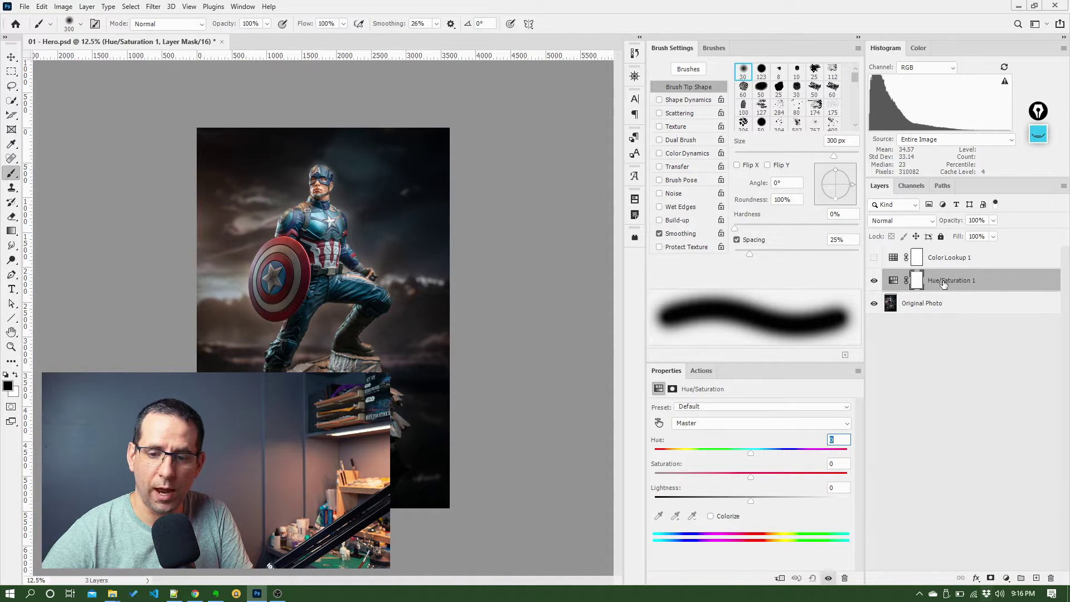
{"action": "left_click_drag", "start_coordinate": [751, 477], "coordinate": [639, 486]}
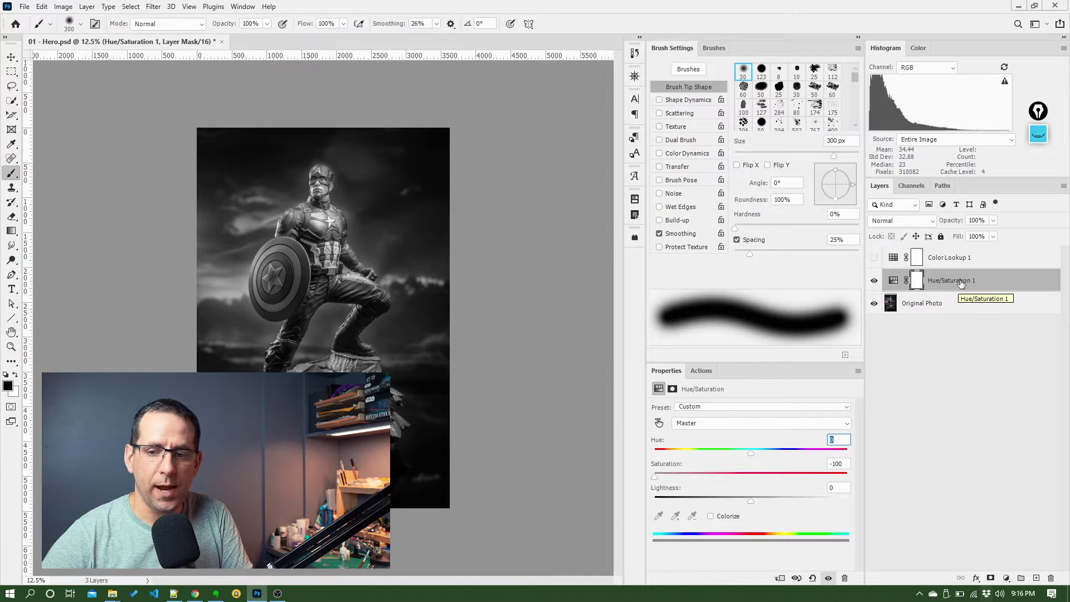
Rename the Hue/Saturation layer to 'B&W Effect'
{"action": "double_click", "coordinate": [961, 281]}
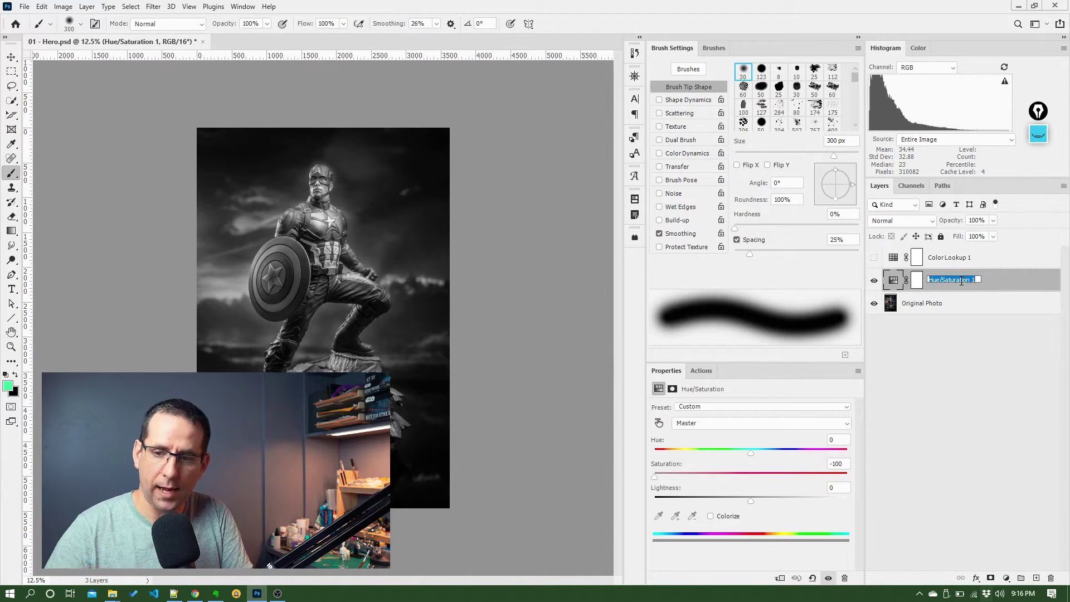
{"action": "type", "text": "Conv"}
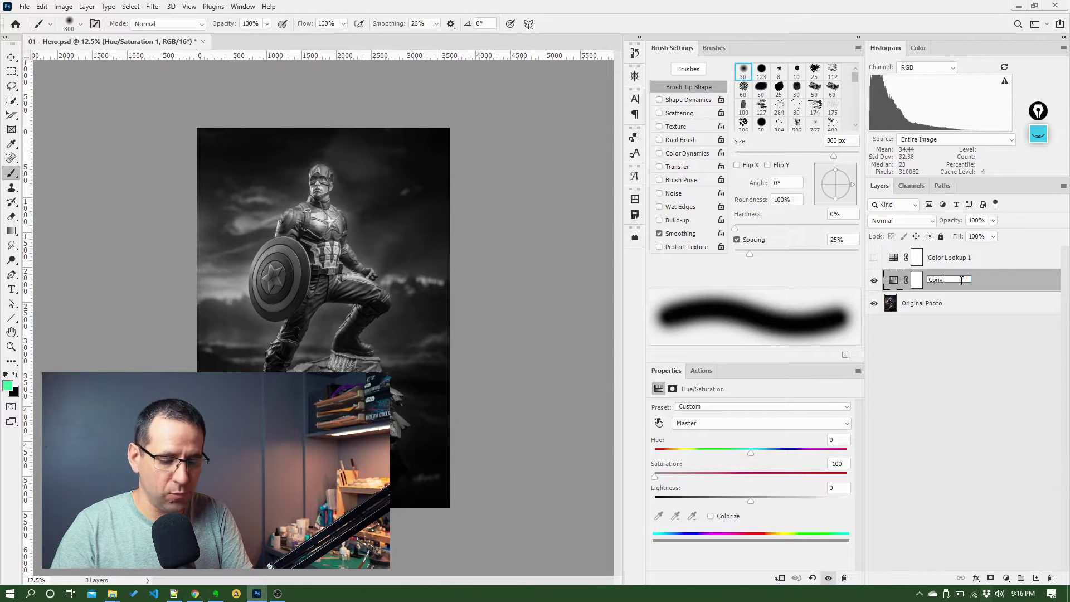
{"action": "type", "text": "ert to Black "}
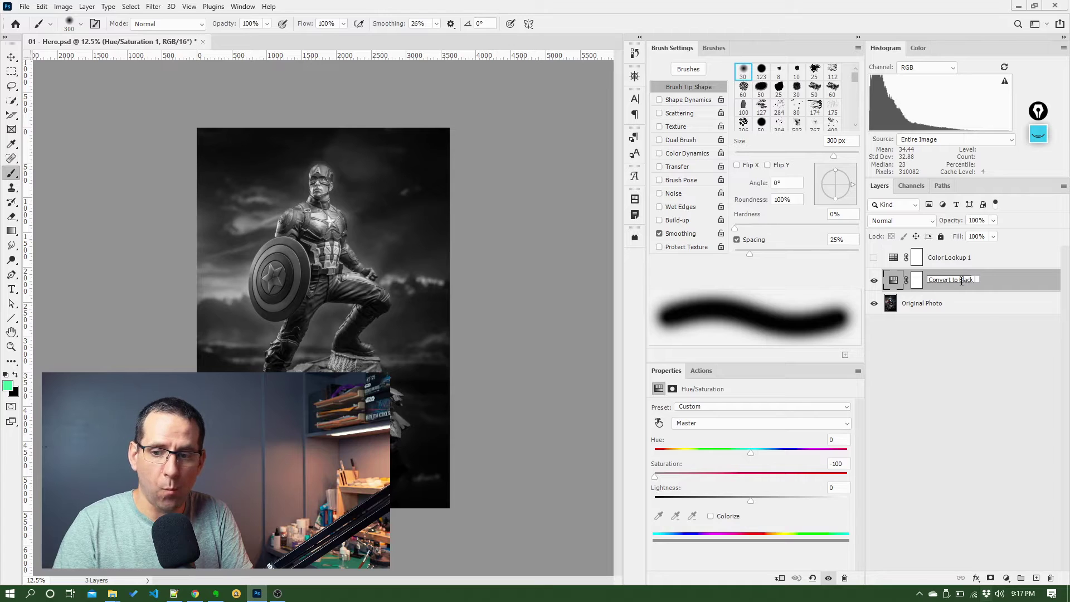
{"action": "type", "text": "Effect"}
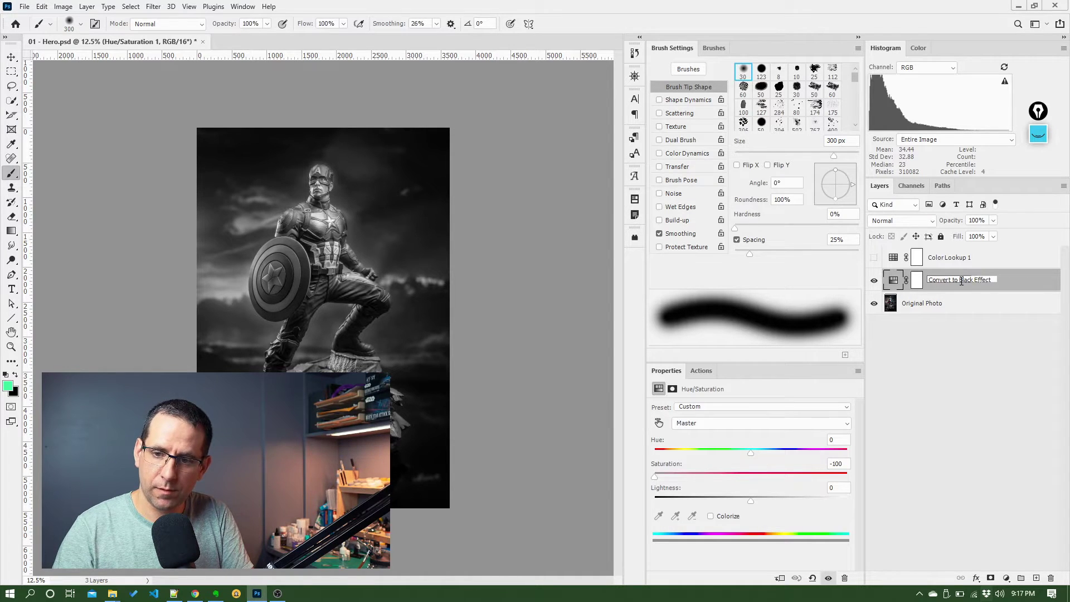
{"action": "double_click", "coordinate": [961, 281]}
{"action": "key", "text": "BackSpace"}
{"action": "type", "text": "B&W"}
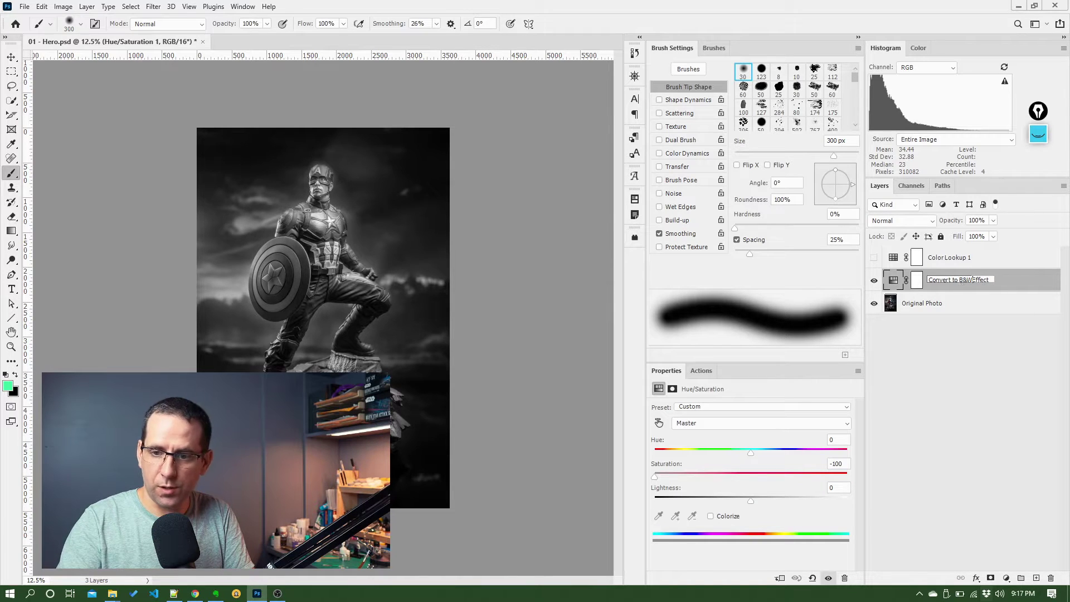
{"action": "left_click", "coordinate": [960, 281]}
{"action": "key", "text": "shift+Home"}
{"action": "key", "text": "BackSpace"}
{"action": "key", "text": "Return"}
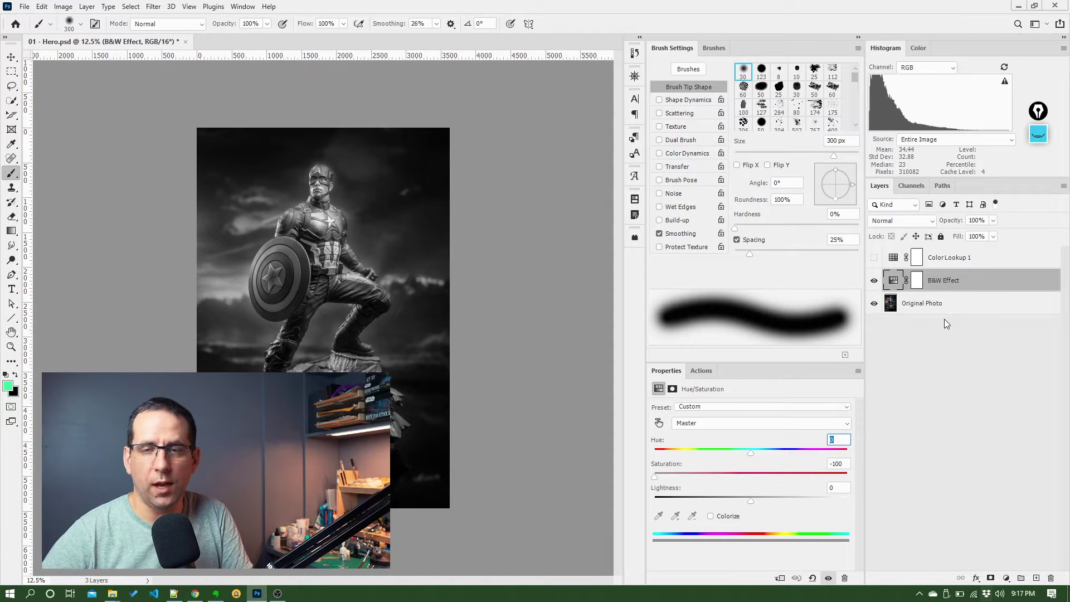
Delete the Color Lookup 1 layer and add a green gradient fill layer
{"action": "left_click", "coordinate": [951, 261]}
{"action": "left_click_drag", "start_coordinate": [952, 261], "coordinate": [1051, 576]}
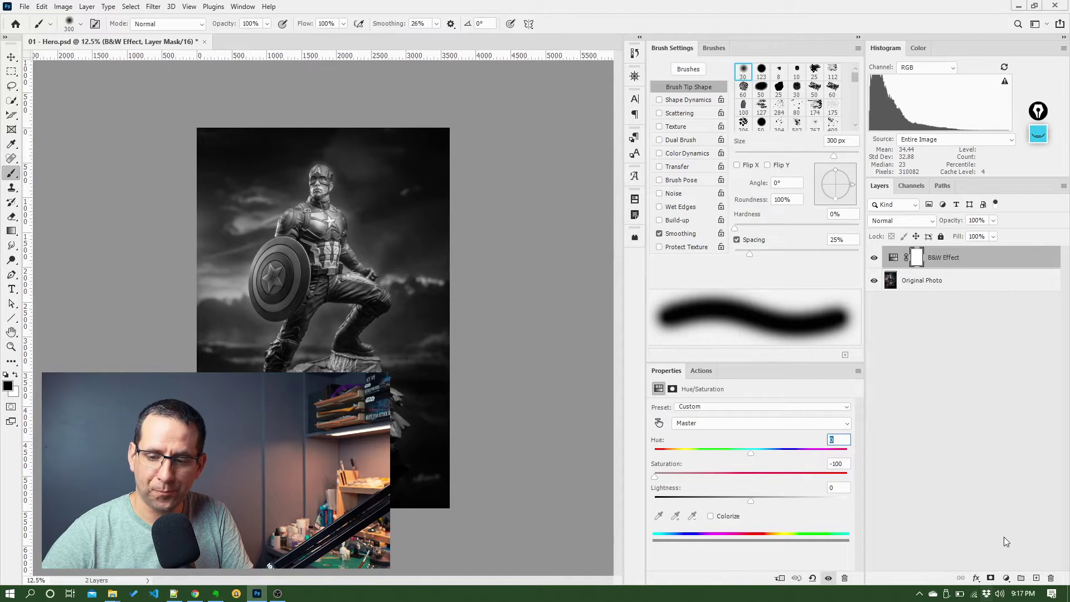
{"action": "left_click", "coordinate": [1007, 579]}
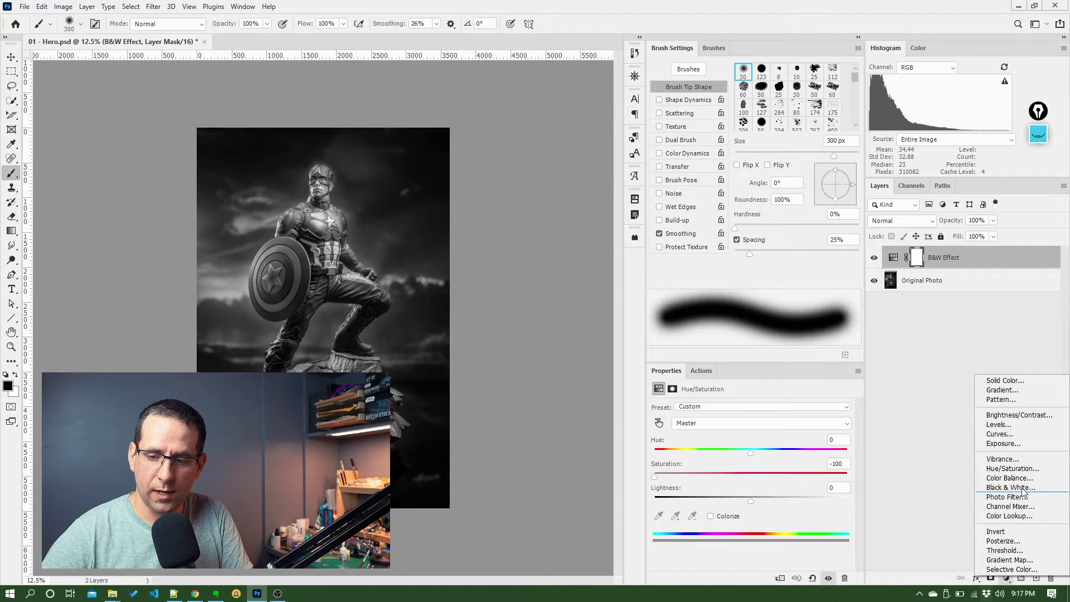
{"action": "left_click", "coordinate": [1011, 393]}
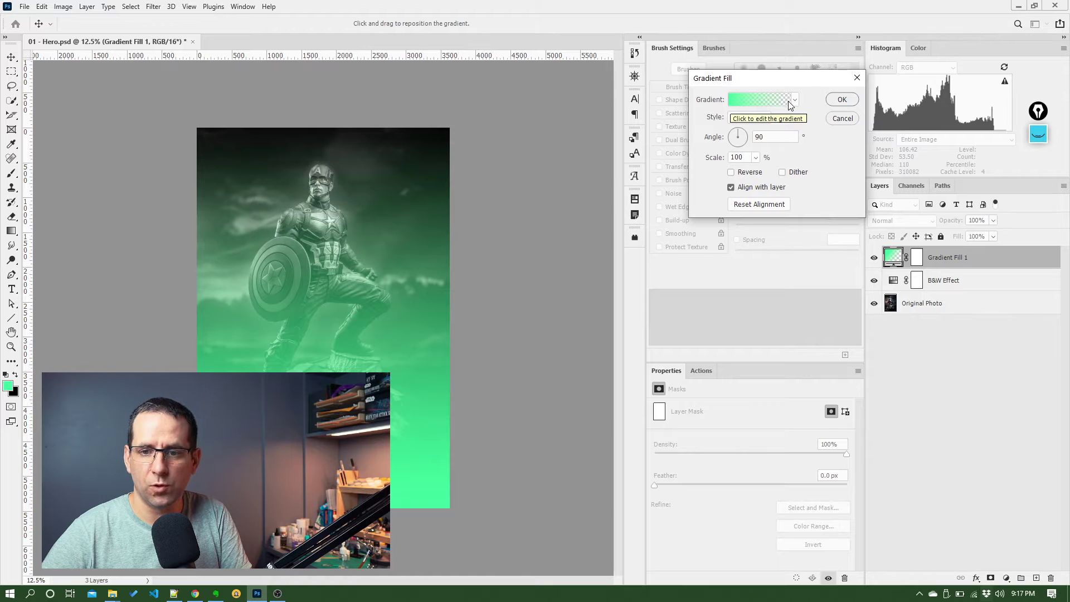
{"action": "left_click", "coordinate": [844, 100]}
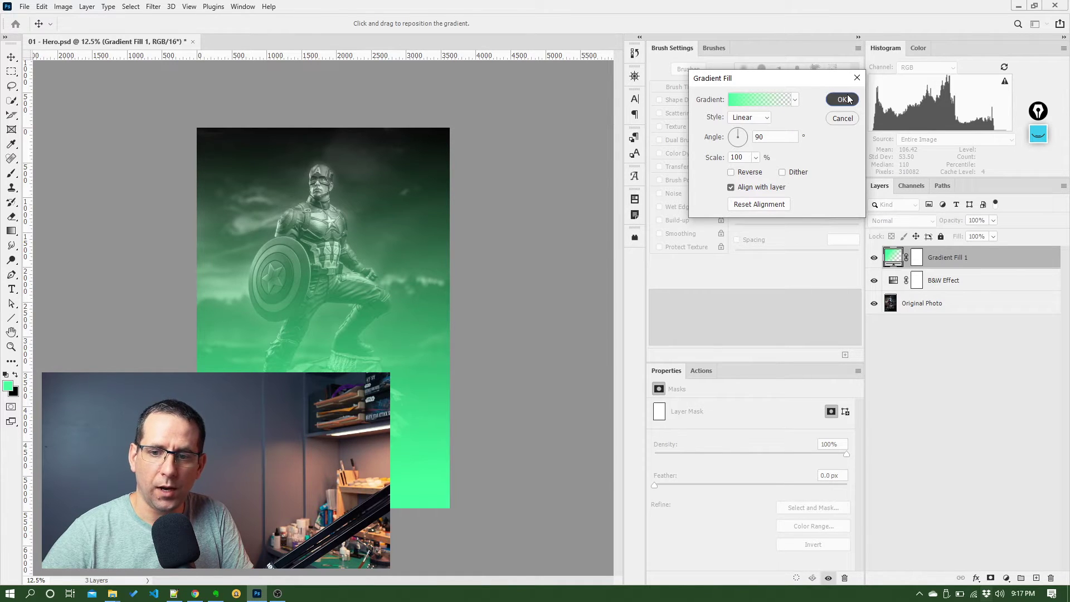
Rename the gradient fill layer to 'Green Wash'
{"action": "double_click", "coordinate": [946, 258]}
{"action": "type", "text": "Green Wash"}
{"action": "key", "text": "Return"}
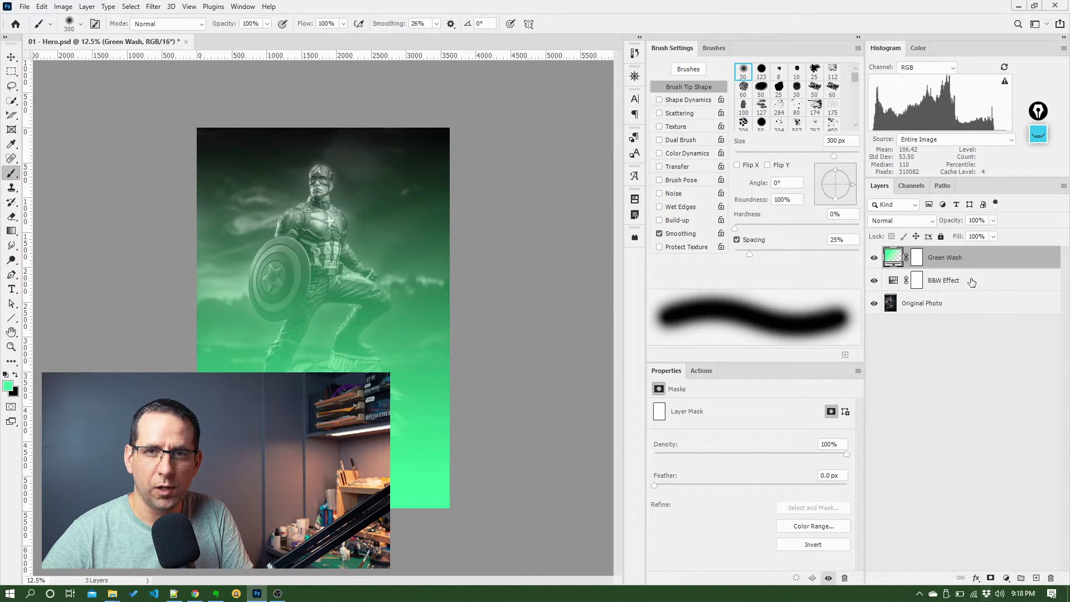
Set the colour label of Green Wash, then B&W Effect, to Orange
{"action": "right_click", "coordinate": [948, 264]}
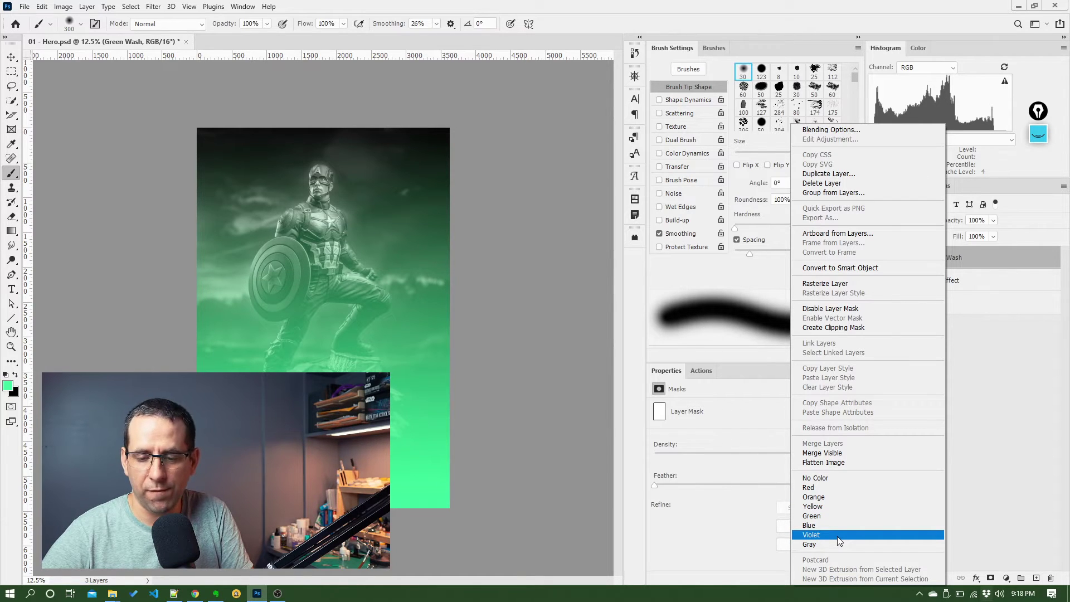
{"action": "left_click", "coordinate": [836, 497]}
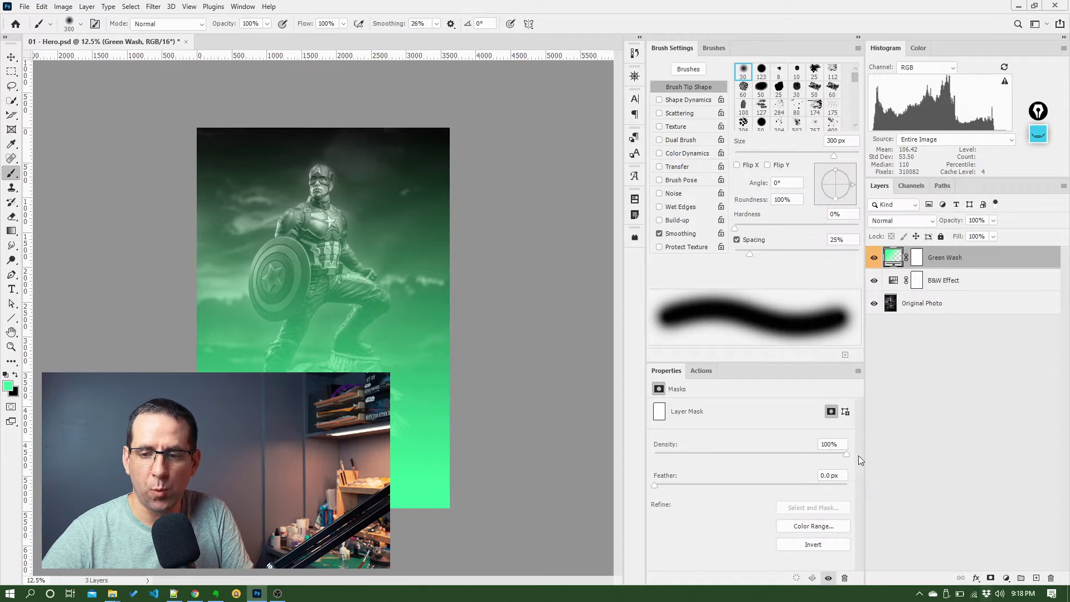
{"action": "left_click", "coordinate": [953, 283]}
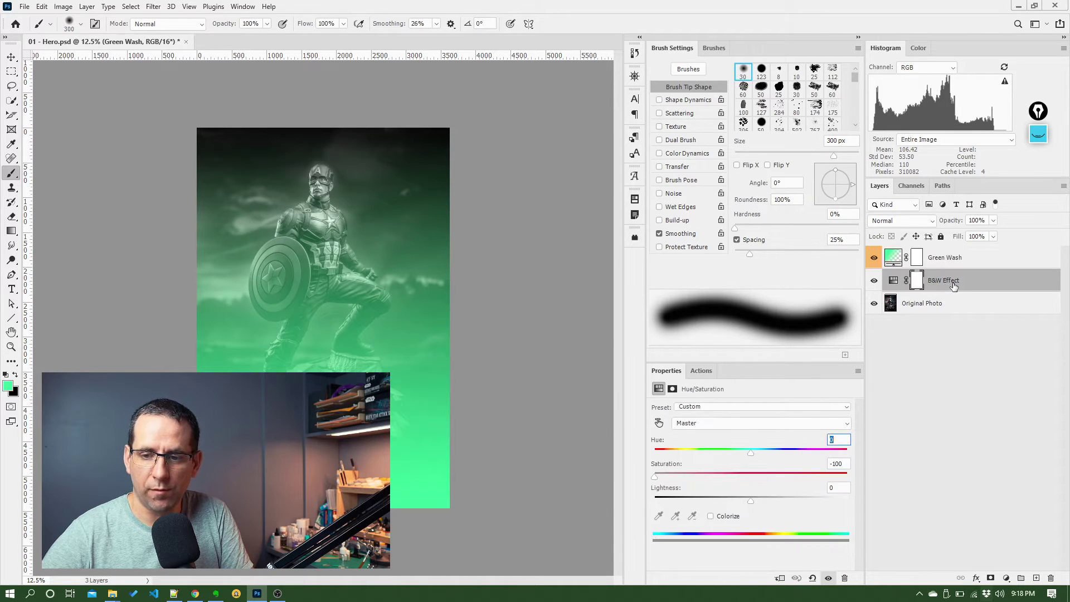
{"action": "right_click", "coordinate": [953, 283]}
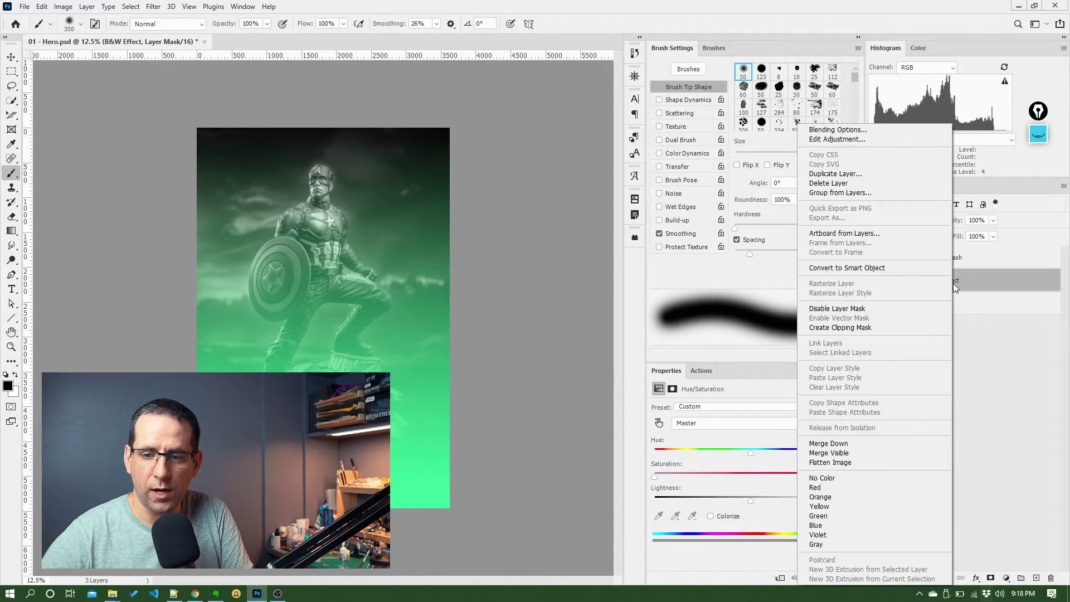
{"action": "left_click", "coordinate": [858, 497]}
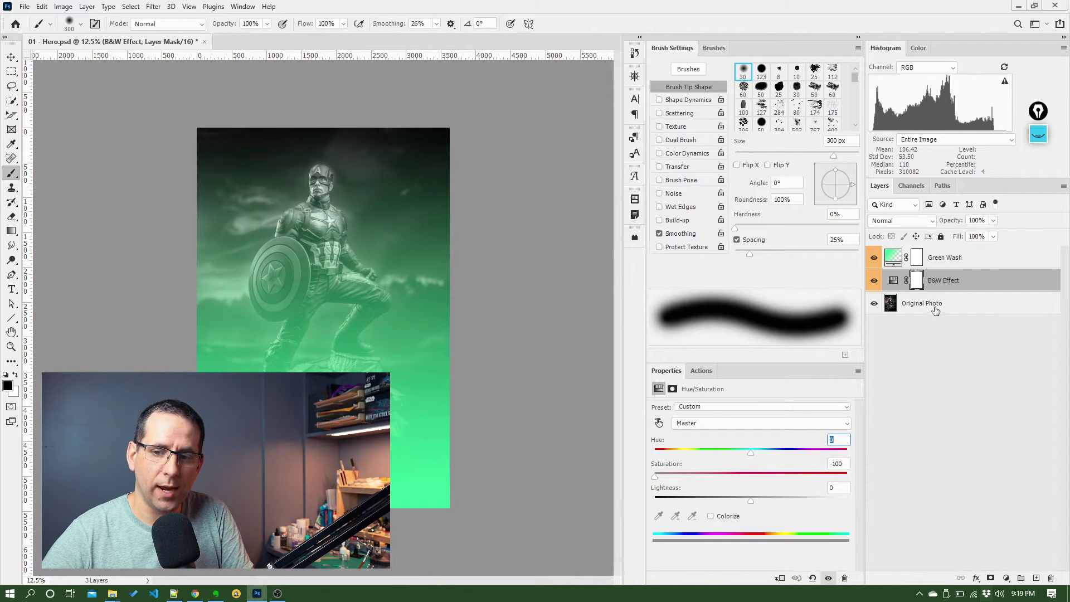
{"action": "left_click", "coordinate": [942, 260]}
{"action": "left_click", "coordinate": [942, 278]}
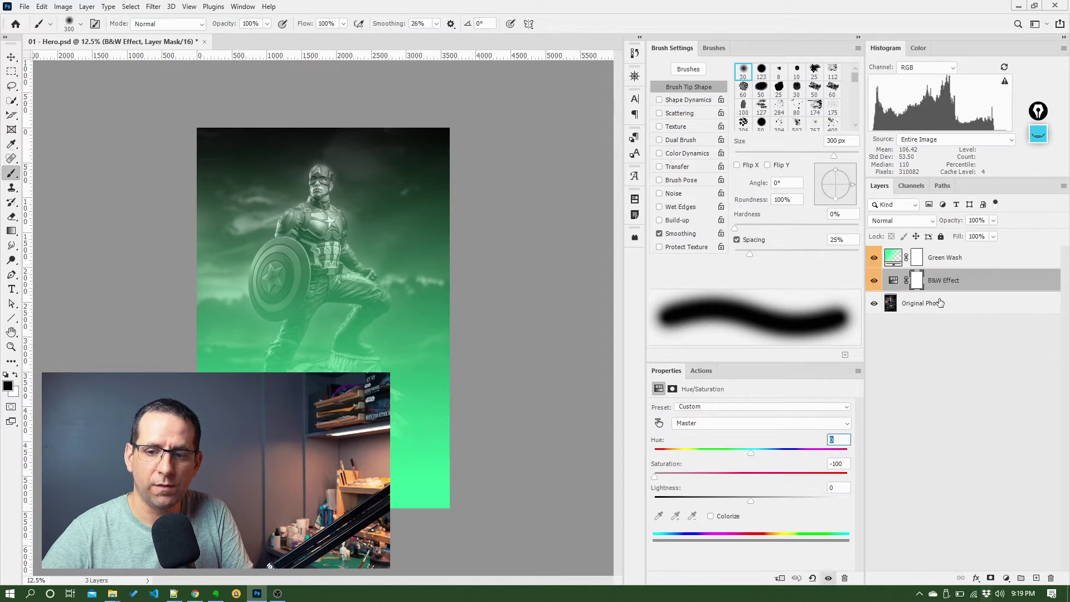
{"action": "left_click", "coordinate": [955, 268]}
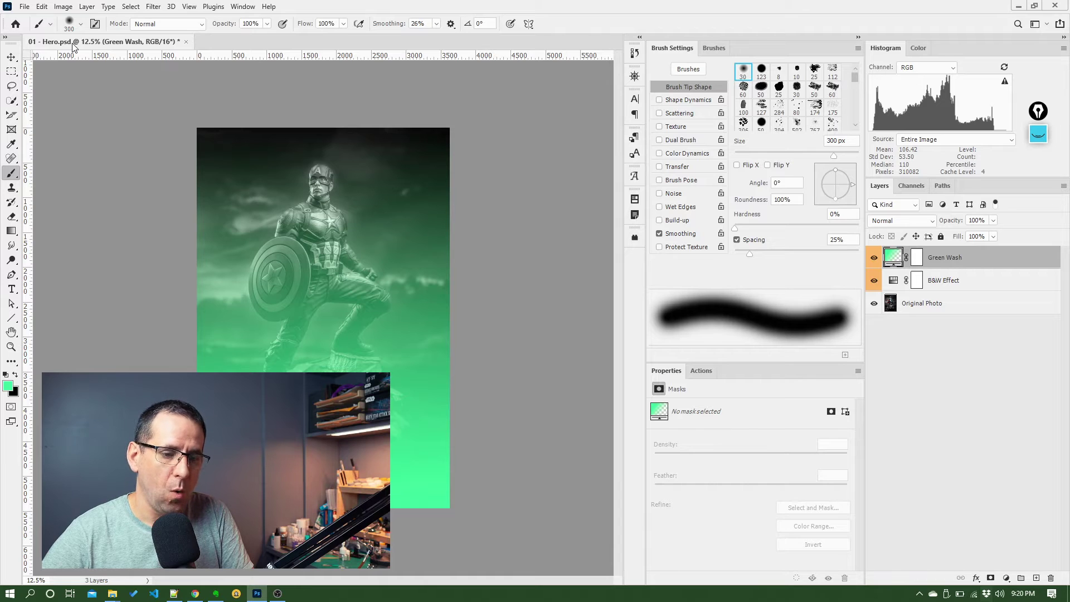
Save Hero.psd with Ctrl+S
{"action": "key", "text": "ctrl+s"}
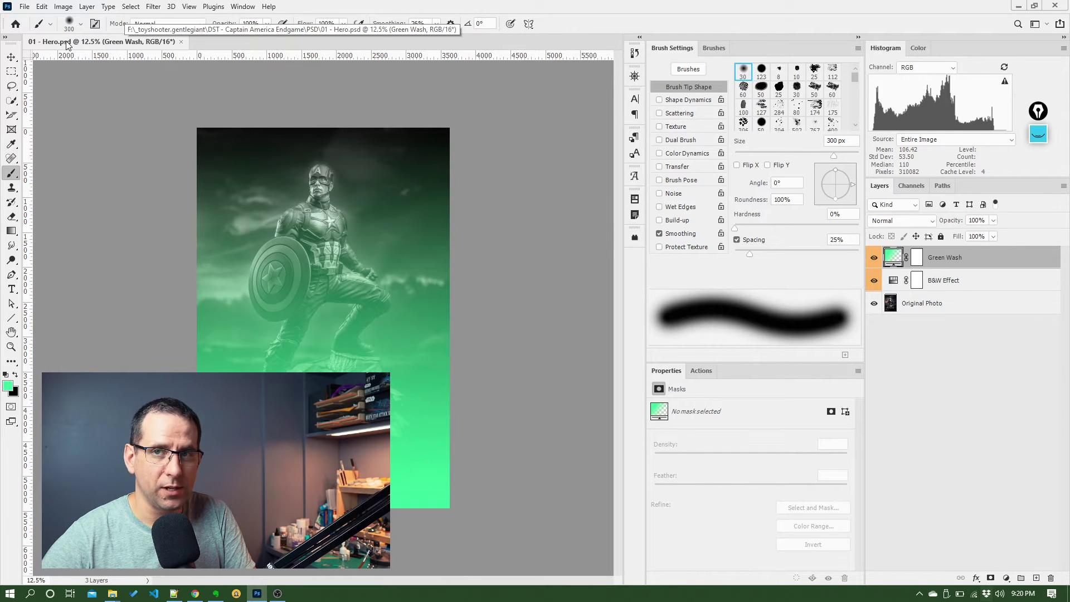
Create a blank 1080 × 1350 px document, Untitled-1, and start Save As on it
{"action": "left_click", "coordinate": [24, 7]}
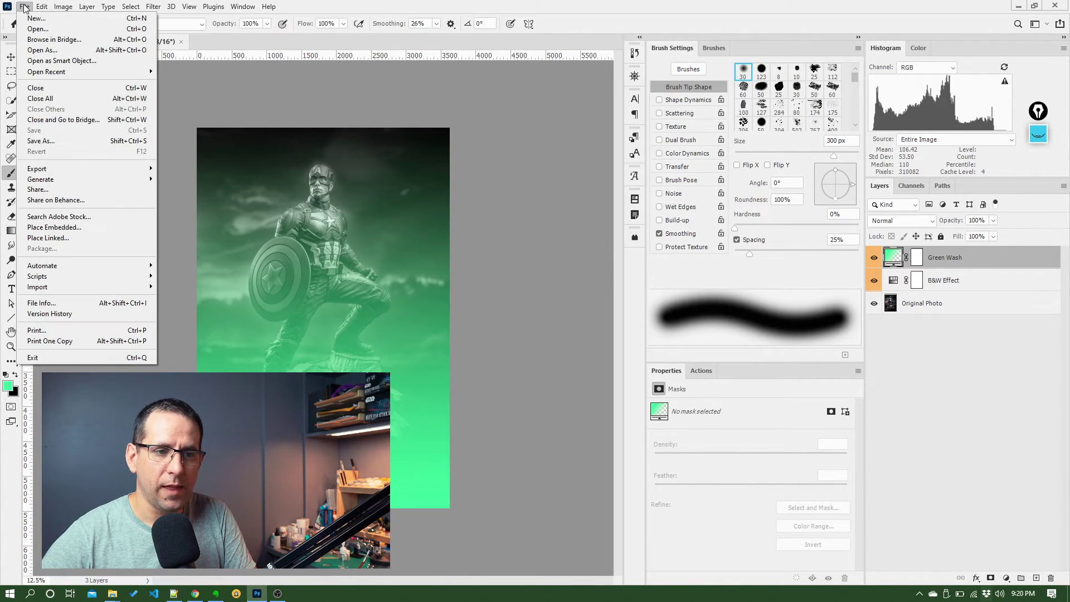
{"action": "left_click", "coordinate": [35, 18]}
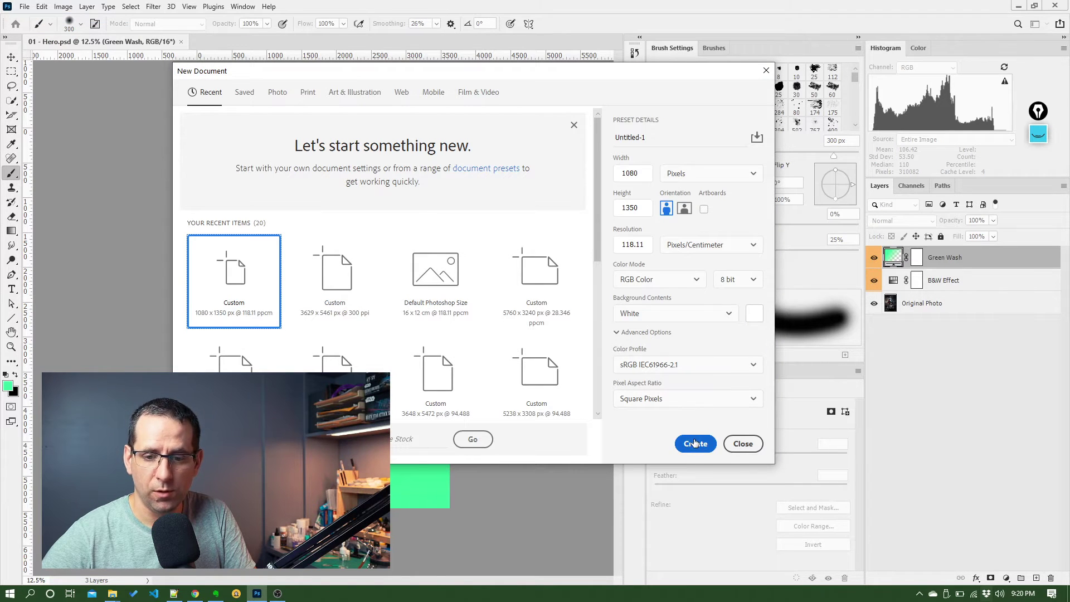
{"action": "left_click", "coordinate": [694, 443]}
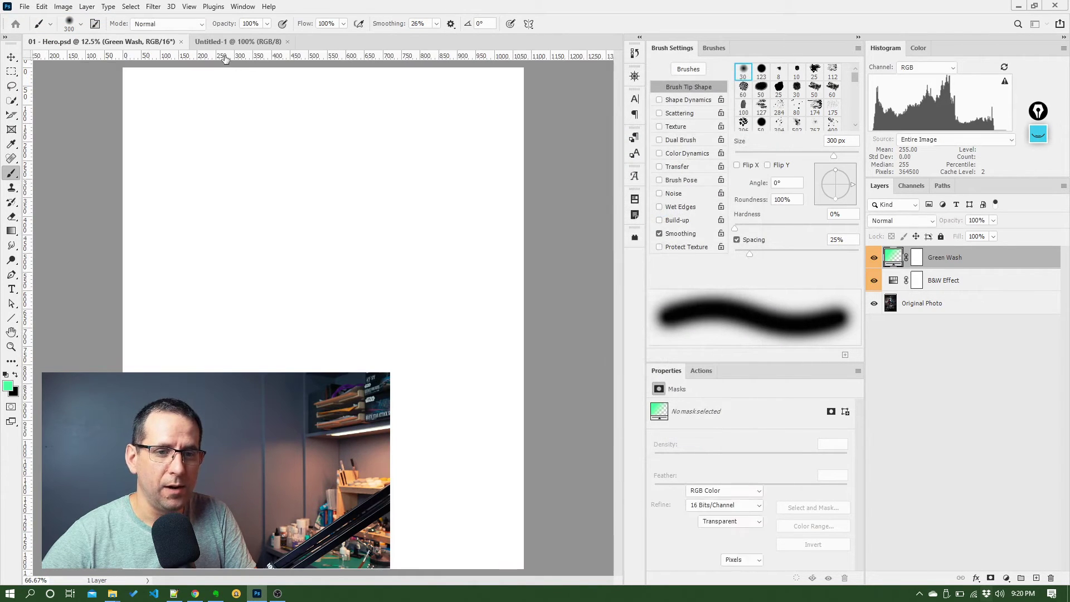
{"action": "left_click", "coordinate": [25, 6]}
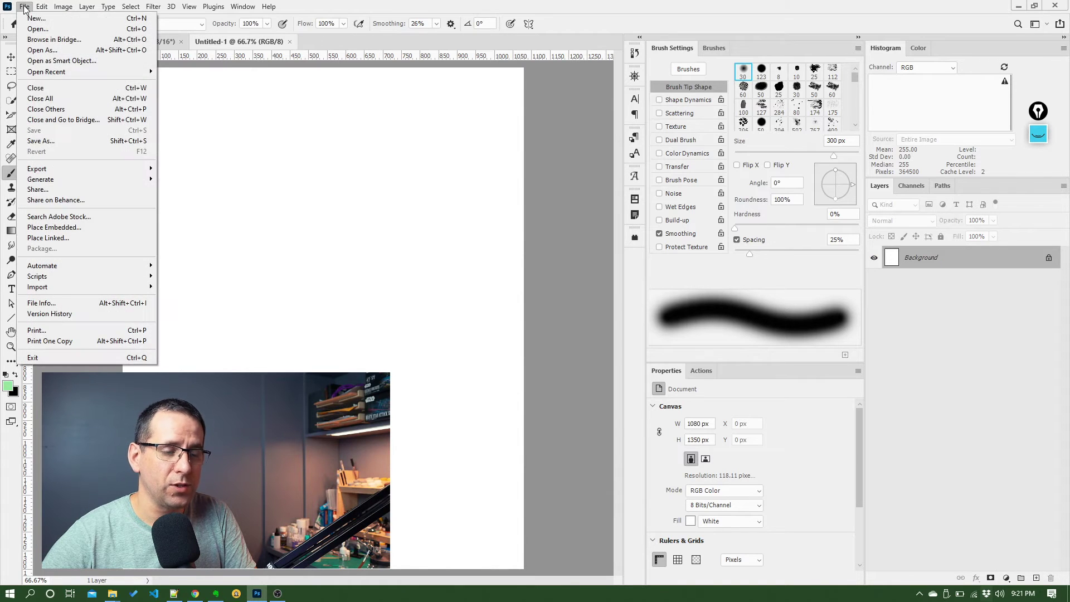
{"action": "left_click", "coordinate": [63, 142]}
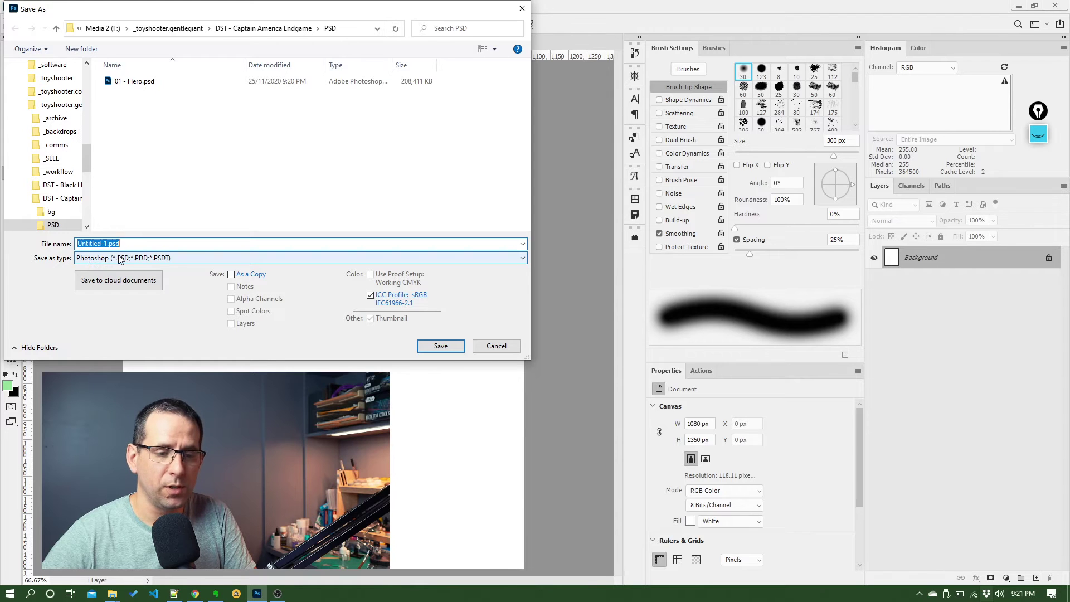
{"action": "left_click_drag", "start_coordinate": [104, 245], "coordinate": [128, 245]}
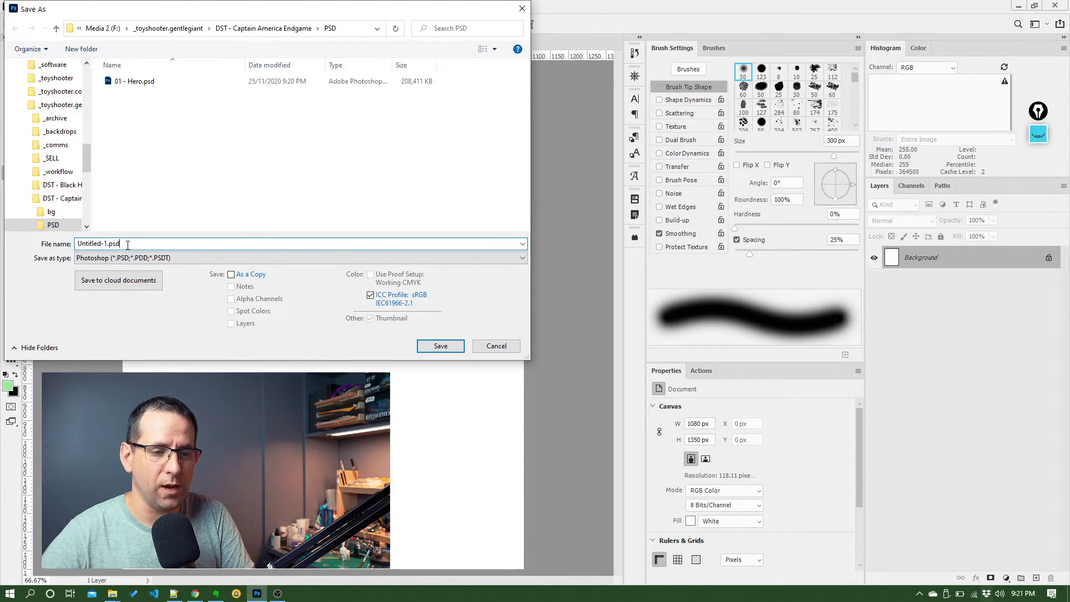
{"action": "left_click", "coordinate": [143, 258]}
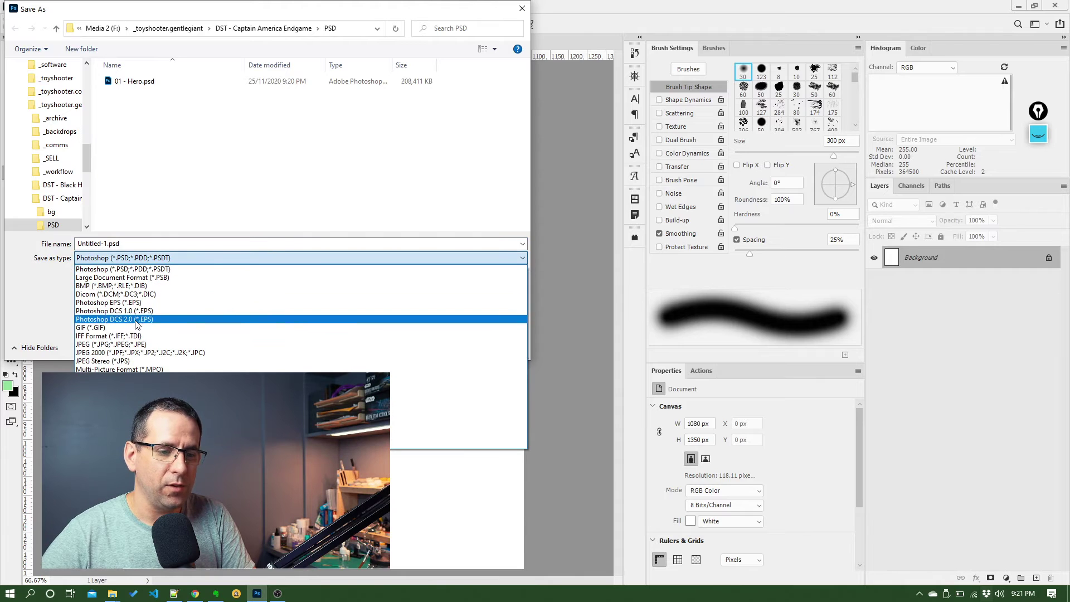
{"action": "left_click", "coordinate": [134, 344]}
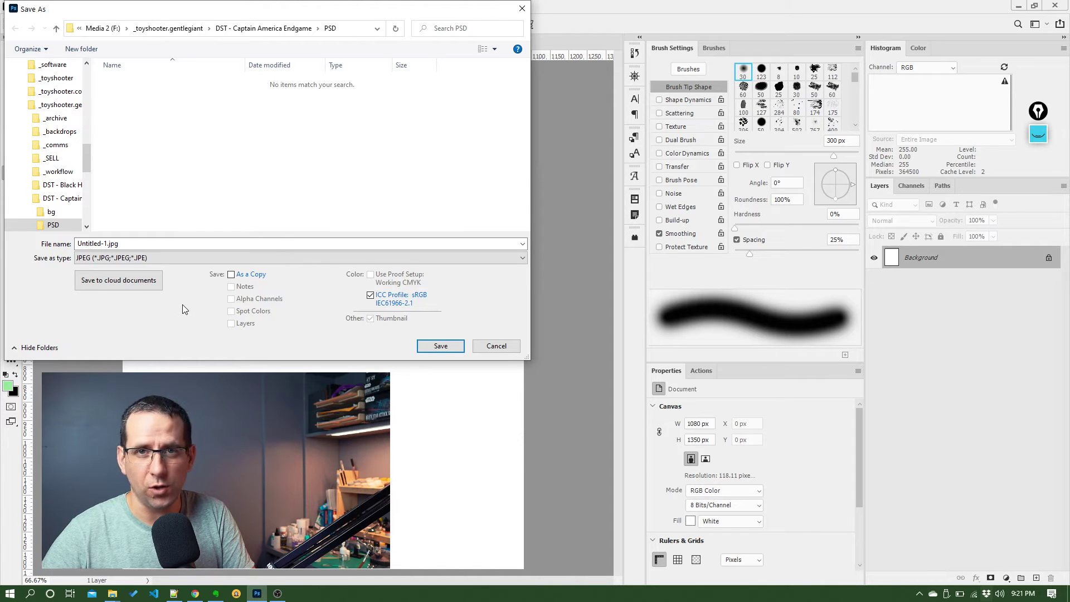
{"action": "left_click", "coordinate": [214, 264]}
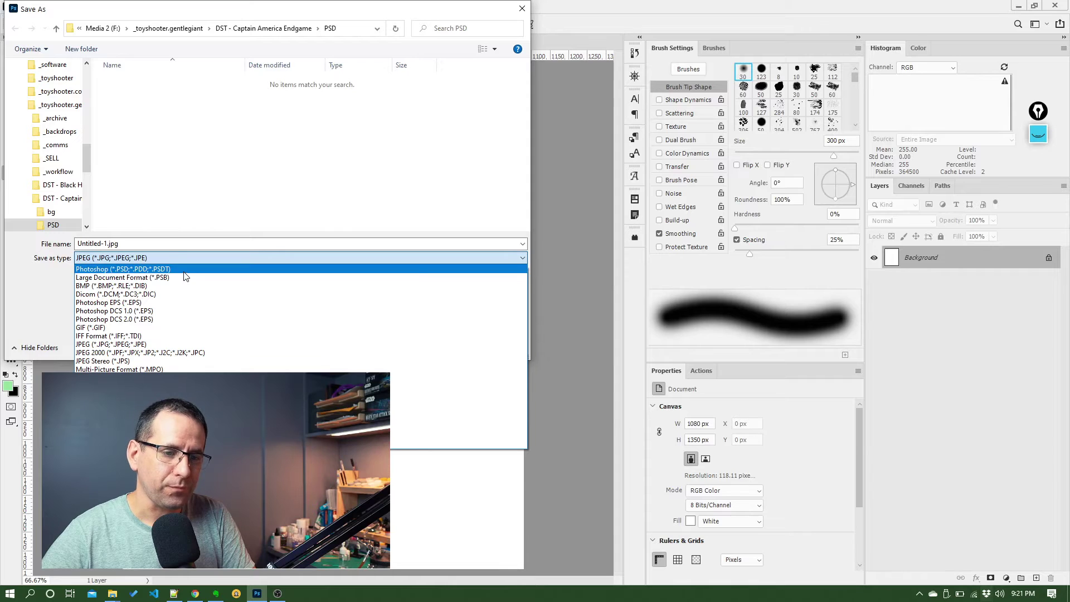
{"action": "left_click", "coordinate": [186, 276]}
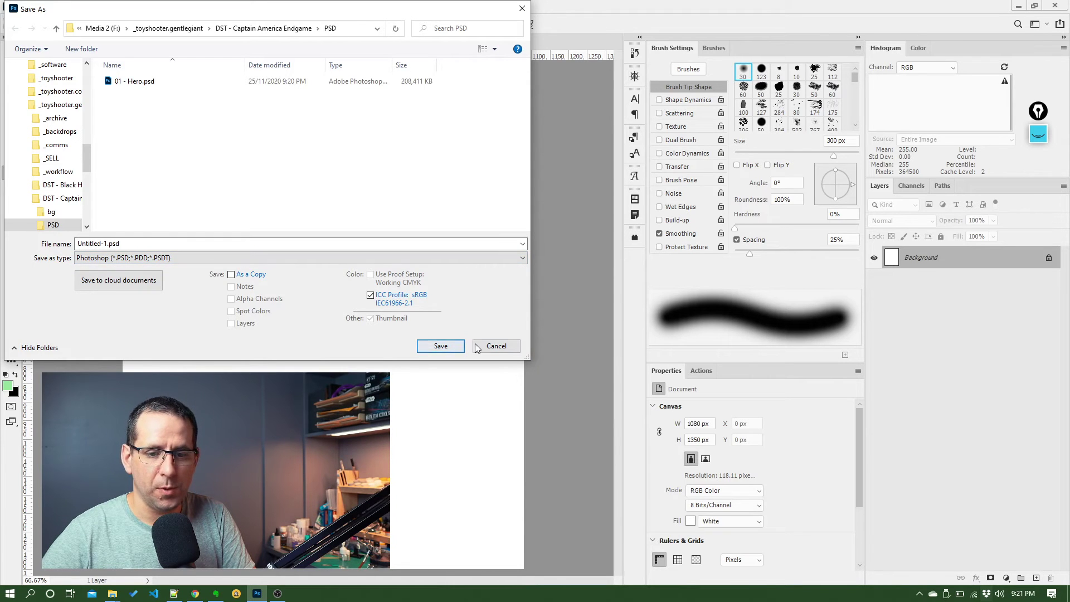
Discard Untitled-1, hide Green Wash to reveal the B&W image, and re-save Hero.psd
{"action": "left_click", "coordinate": [495, 346]}
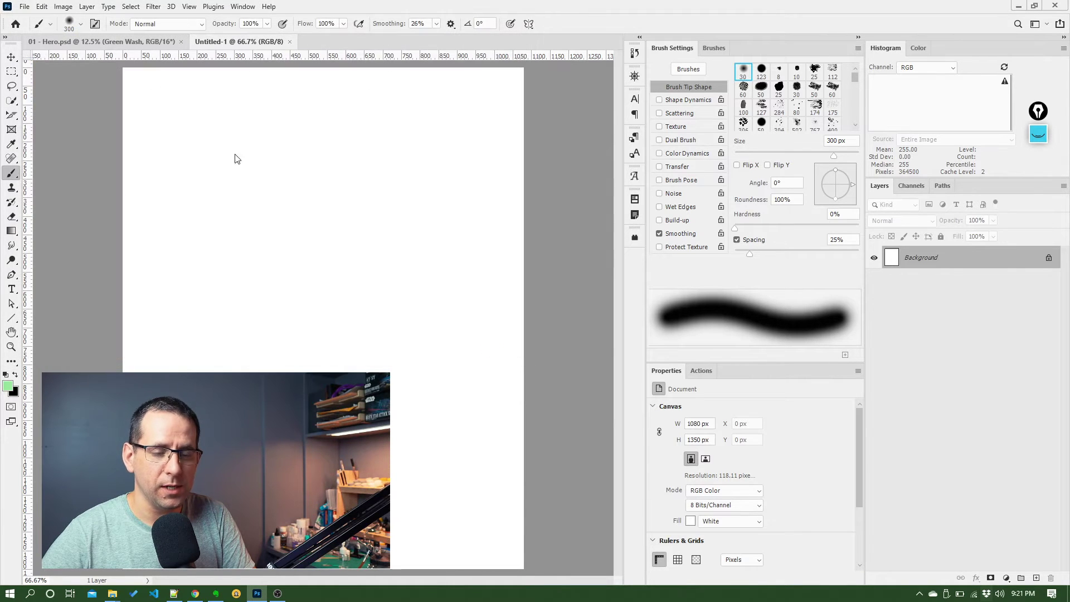
{"action": "left_click", "coordinate": [289, 42]}
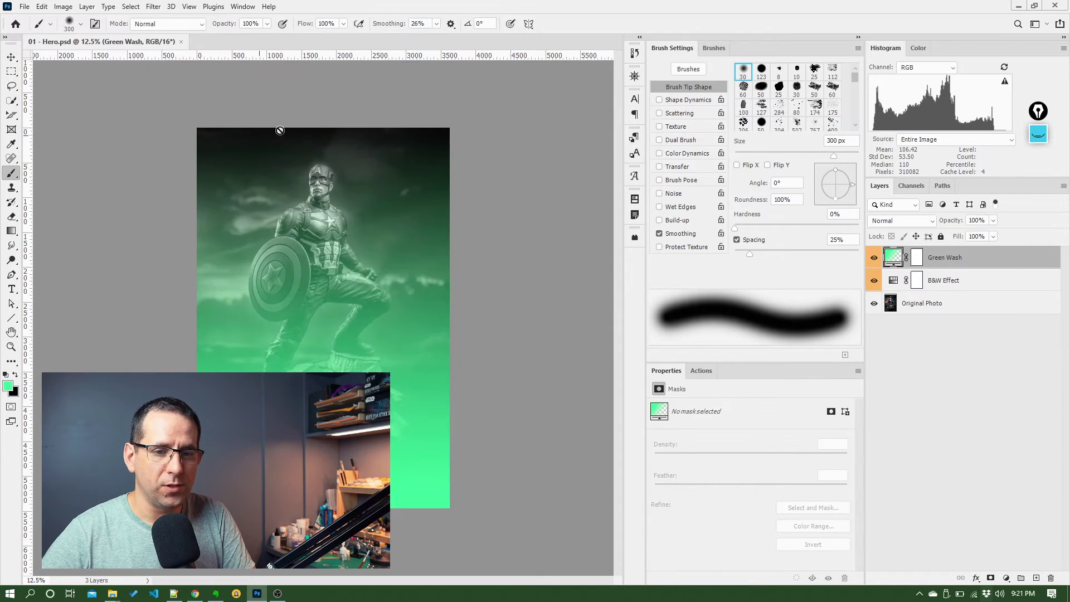
{"action": "left_click", "coordinate": [874, 258]}
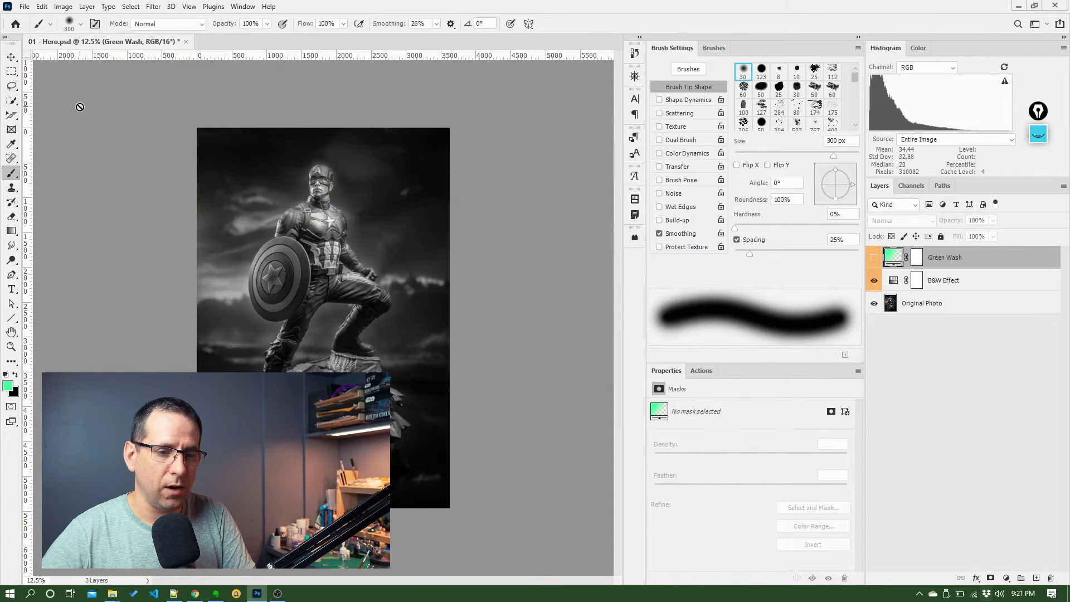
{"action": "left_click", "coordinate": [11, 56]}
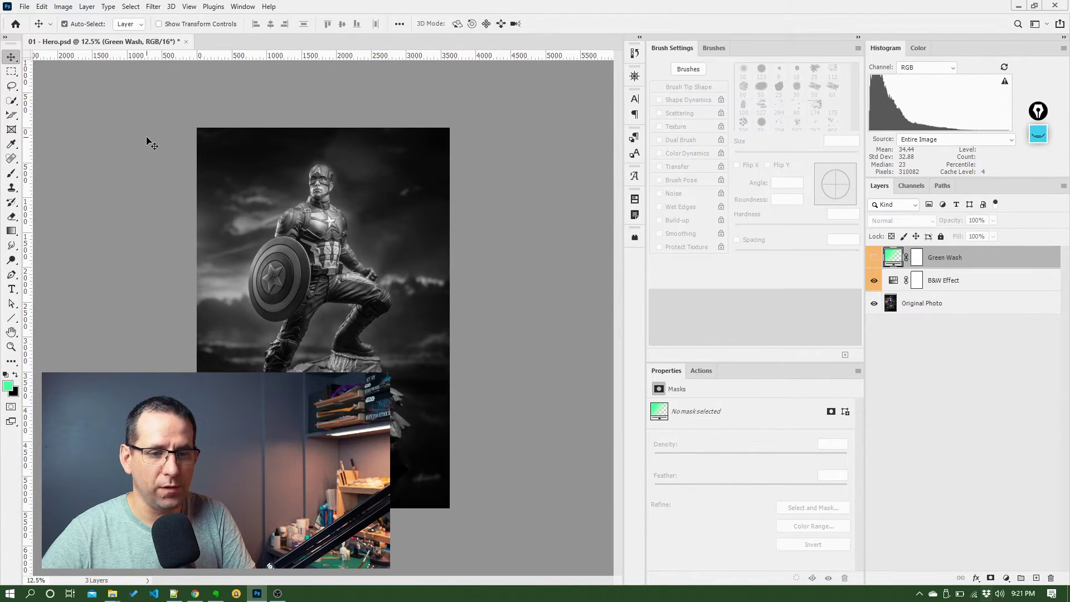
{"action": "key", "text": "ctrl+s"}
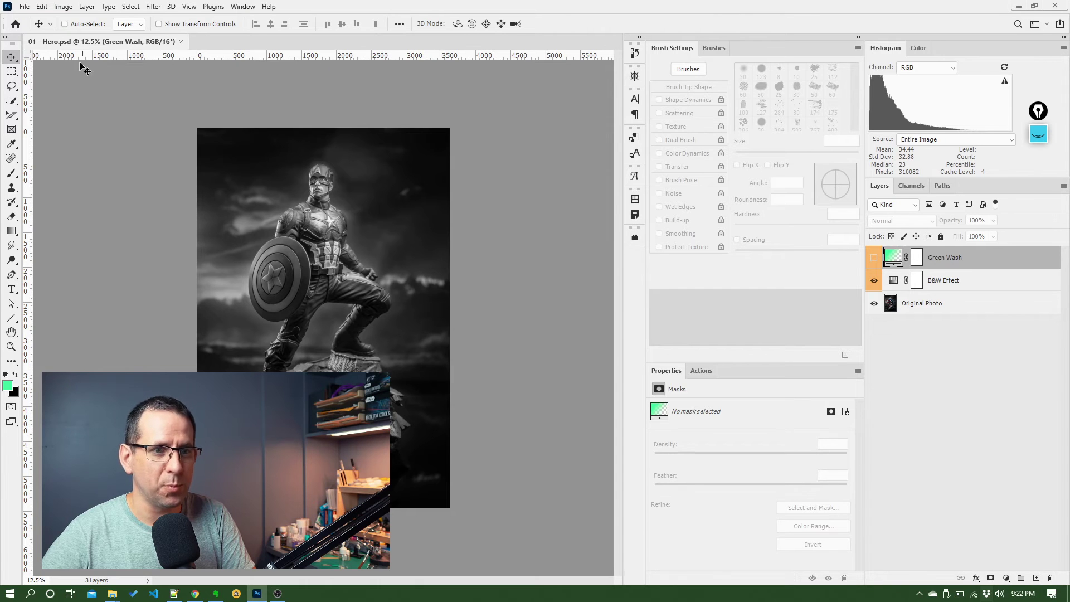
{"action": "left_click", "coordinate": [28, 10]}
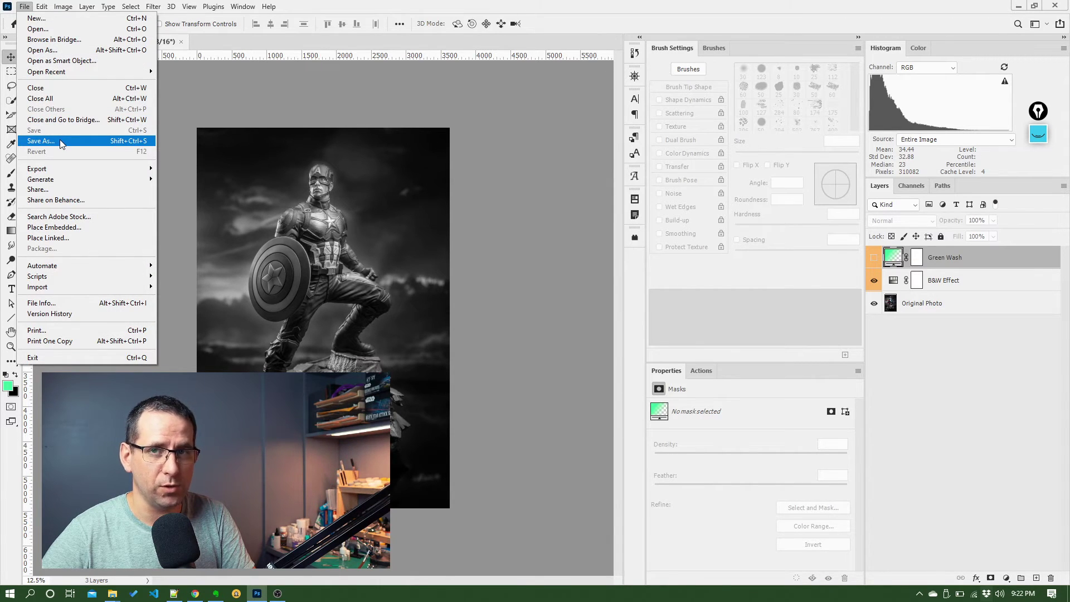
{"action": "mouse_move", "coordinate": [76, 170]}
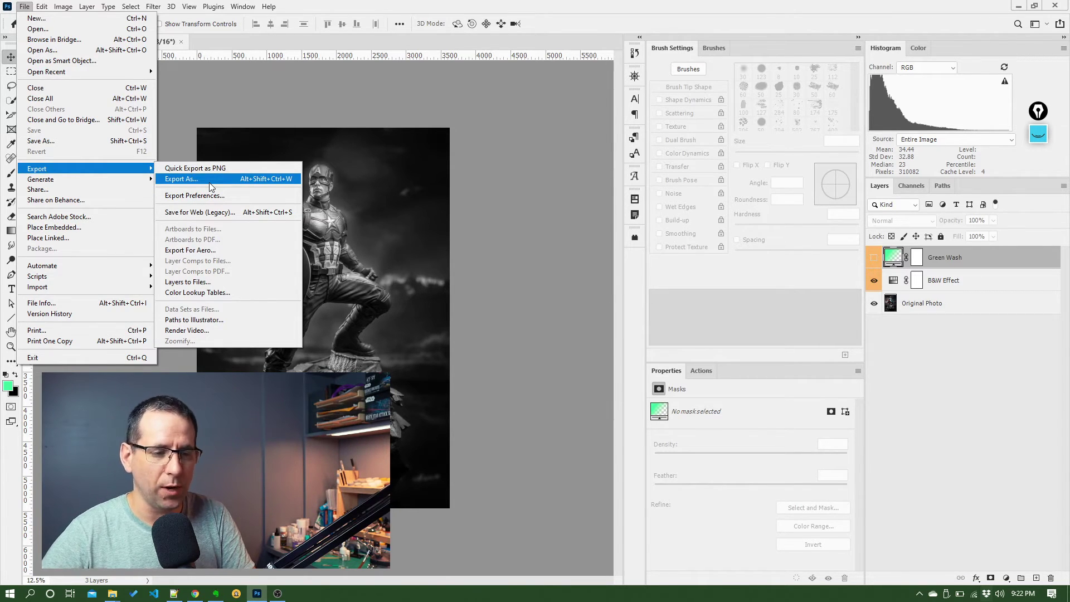
Save a JPEG copy named '01 - Hero.jpg' into the PSD folder
{"action": "left_click", "coordinate": [63, 142]}
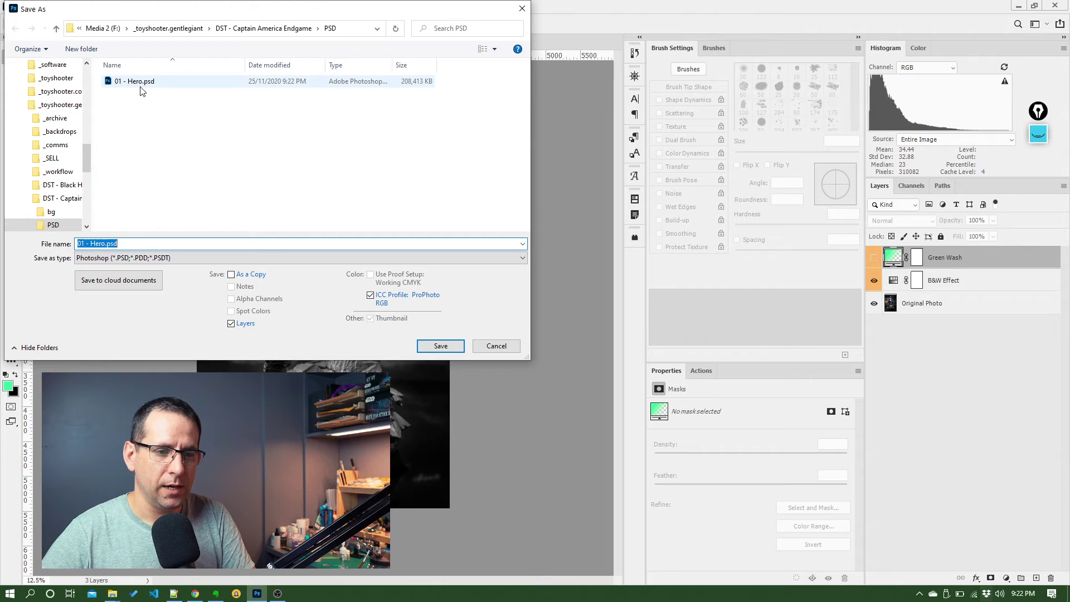
{"action": "left_click", "coordinate": [161, 258]}
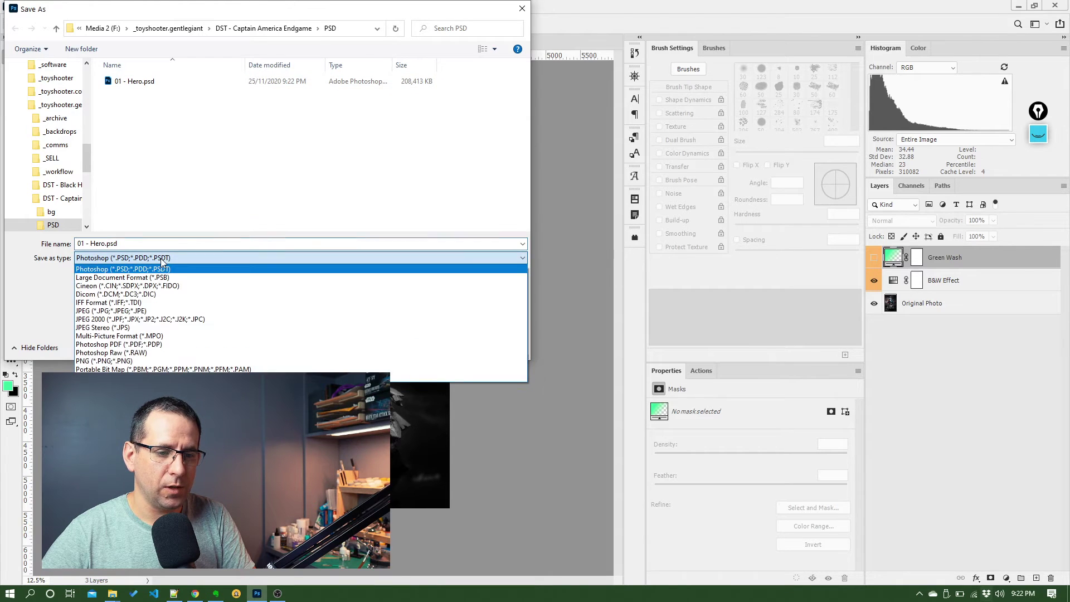
{"action": "left_click", "coordinate": [152, 311]}
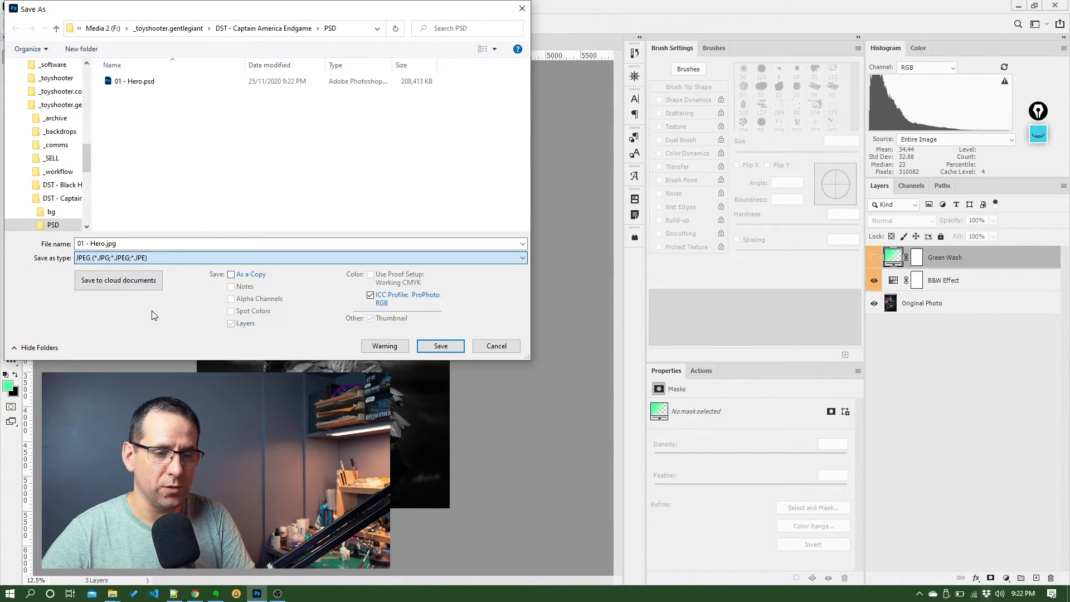
{"action": "left_click", "coordinate": [140, 245]}
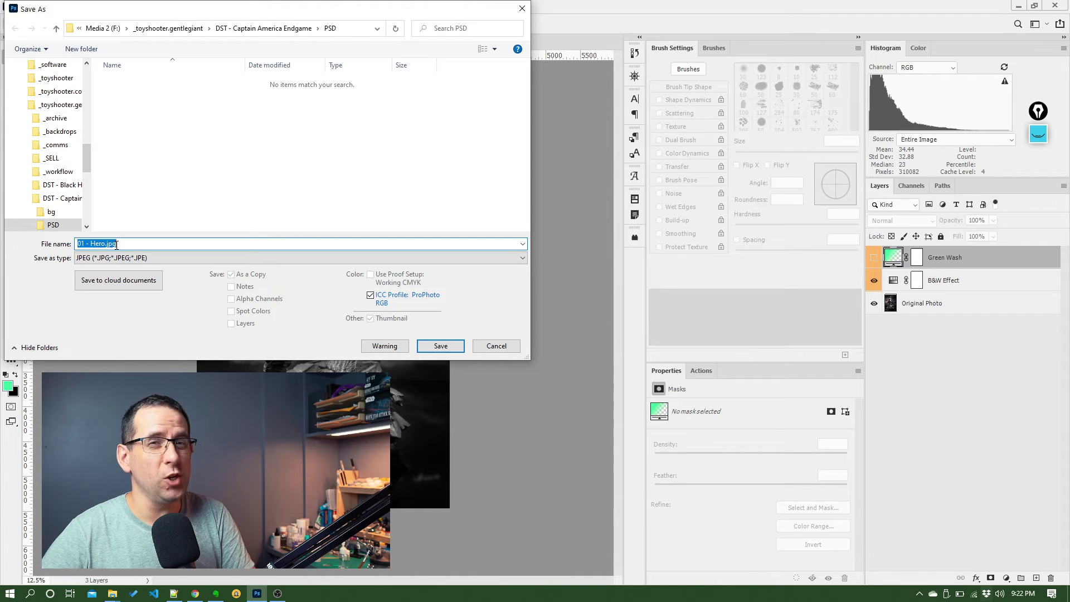
{"action": "left_click", "coordinate": [117, 244]}
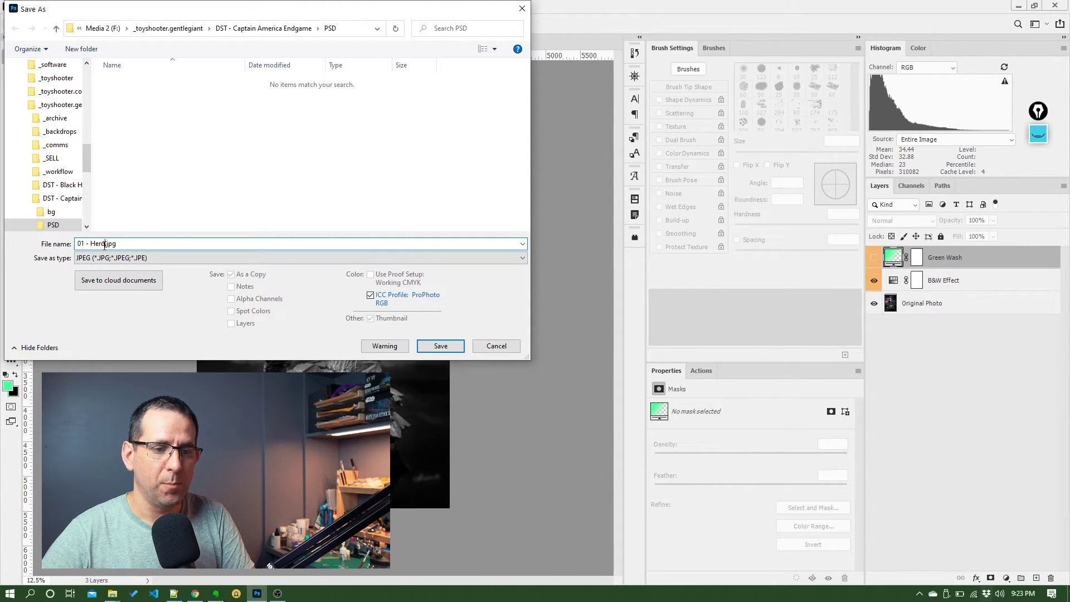
{"action": "left_click_drag", "start_coordinate": [105, 246], "coordinate": [51, 255]}
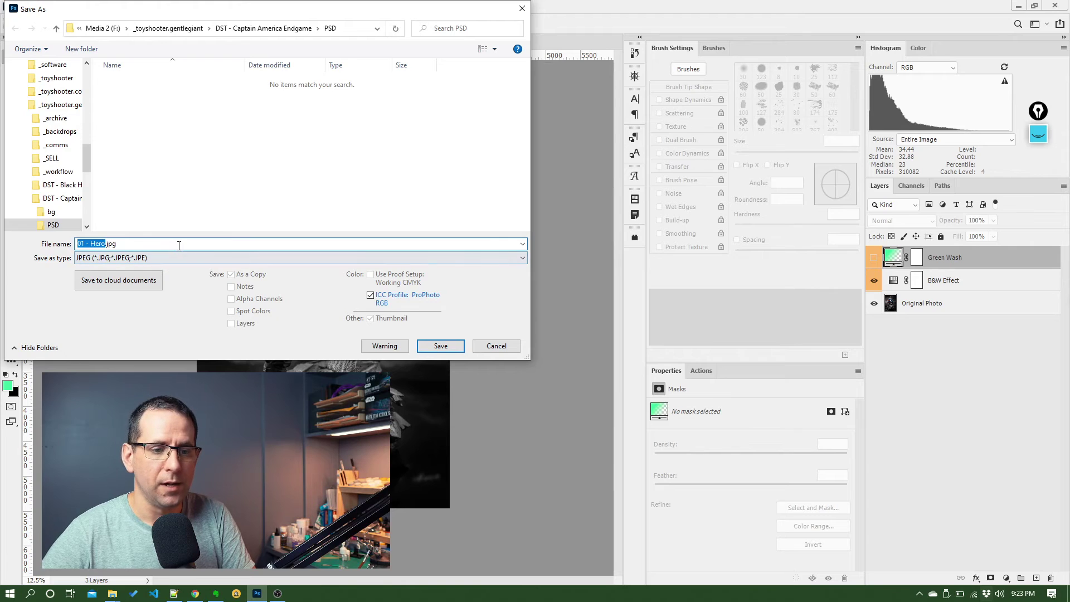
{"action": "left_click", "coordinate": [129, 245]}
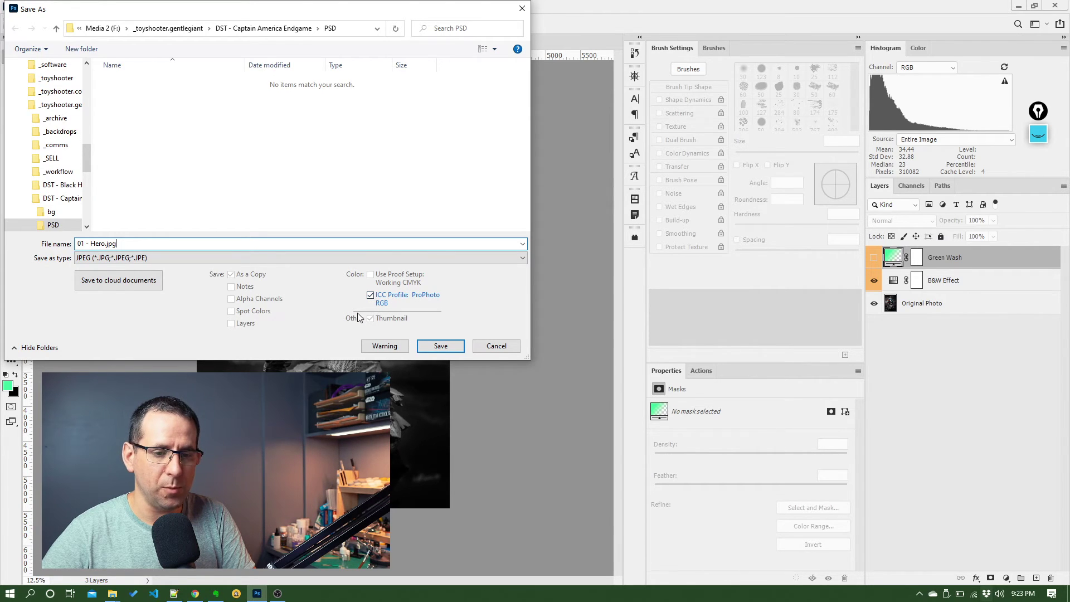
{"action": "left_click", "coordinate": [446, 352]}
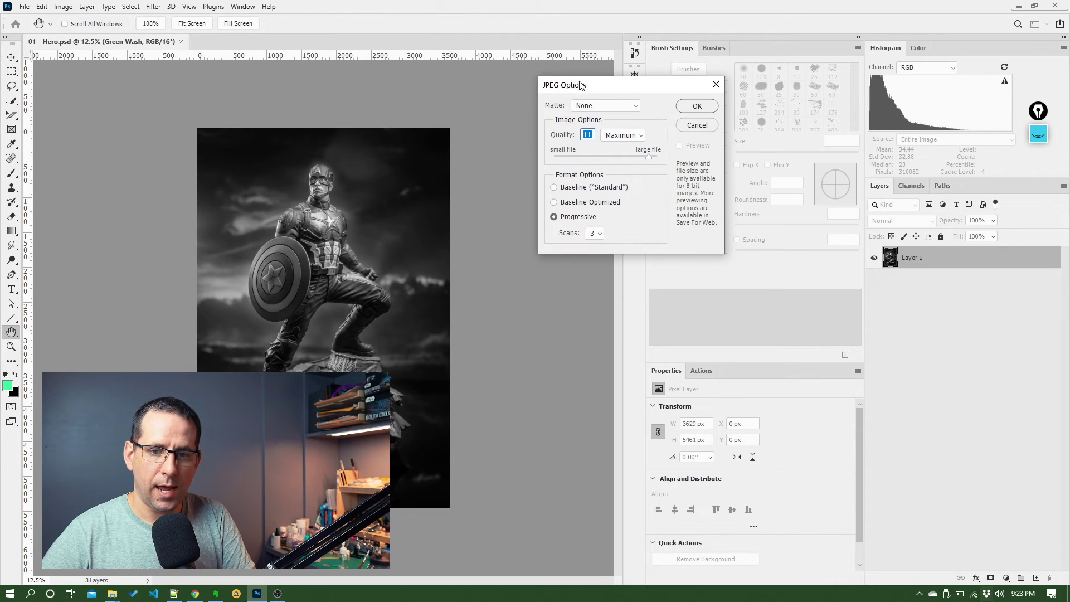
Set the JPEG Options quality to 10 and confirm the save
{"action": "left_click_drag", "start_coordinate": [580, 84], "coordinate": [390, 100]}
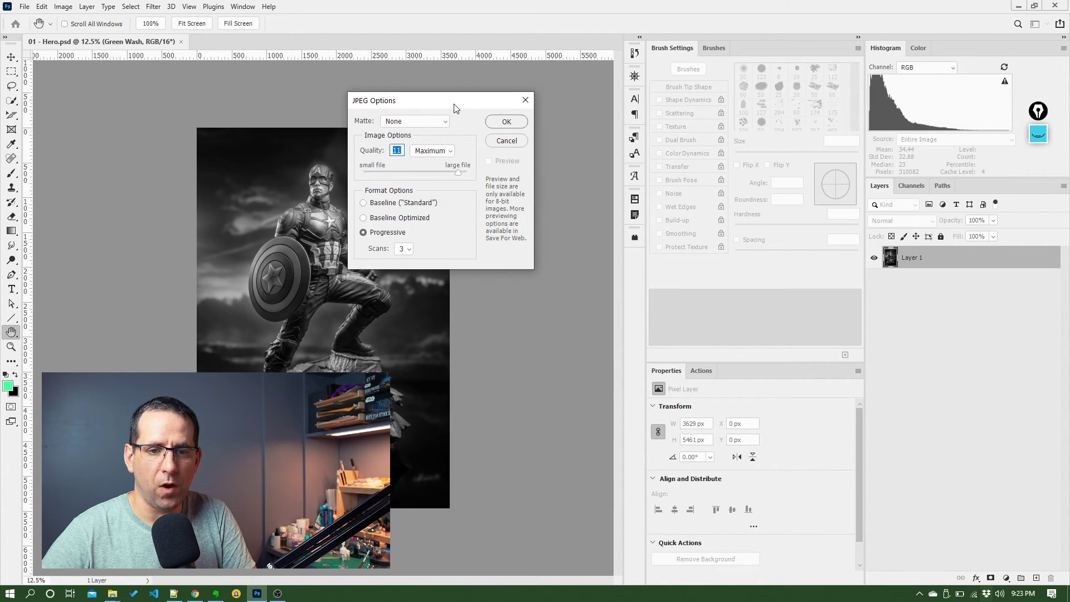
{"action": "left_click_drag", "start_coordinate": [454, 105], "coordinate": [454, 99]}
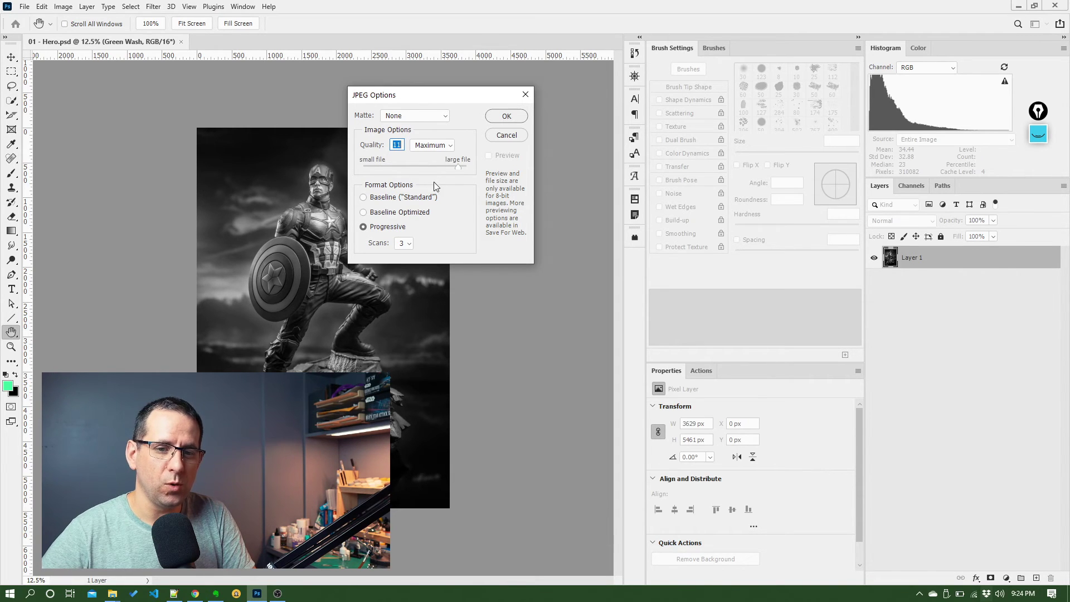
{"action": "left_click_drag", "start_coordinate": [456, 167], "coordinate": [390, 169]}
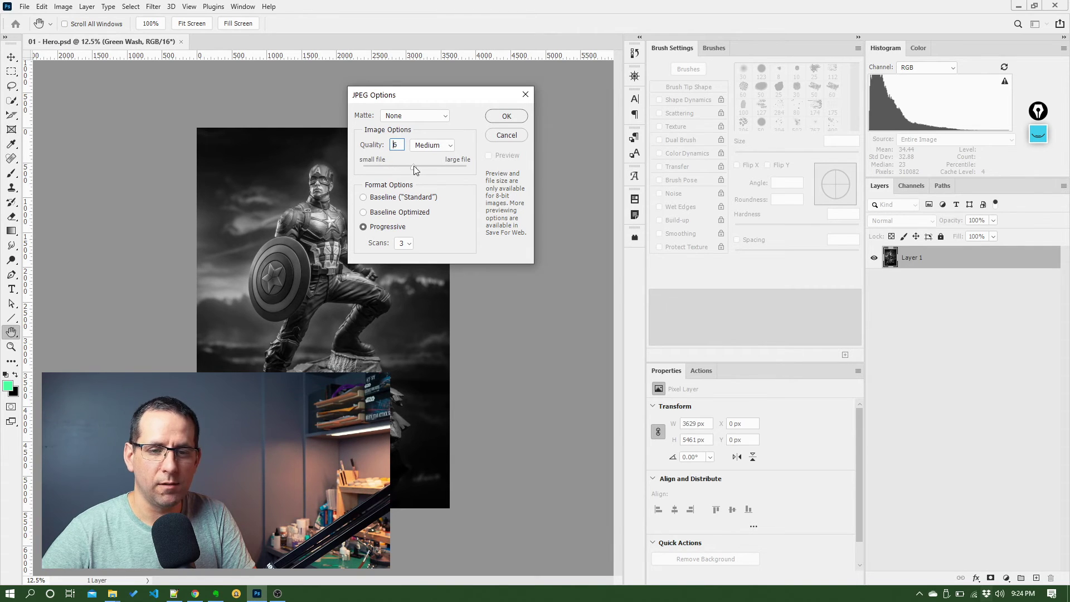
{"action": "double_click", "coordinate": [394, 145]}
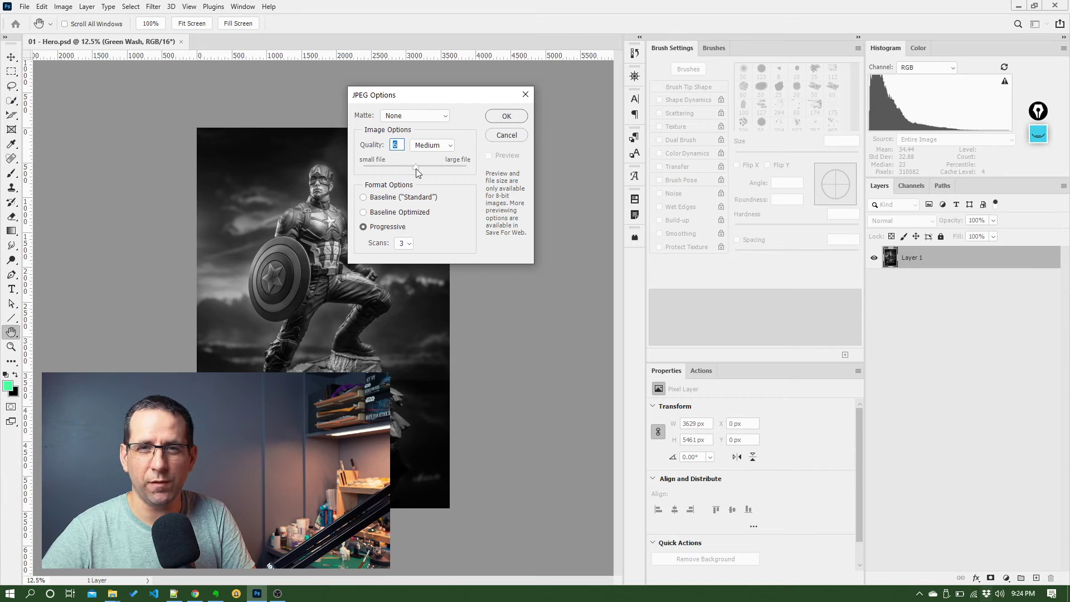
{"action": "left_click_drag", "start_coordinate": [418, 170], "coordinate": [449, 175]}
{"action": "left_click", "coordinate": [506, 117]}
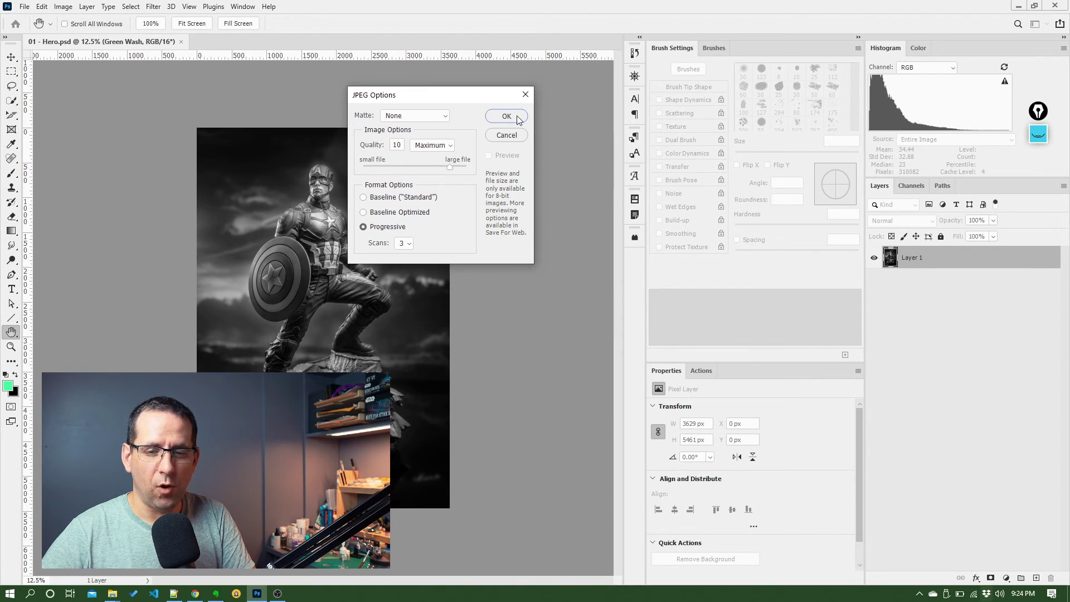
{"action": "left_click", "coordinate": [522, 116]}
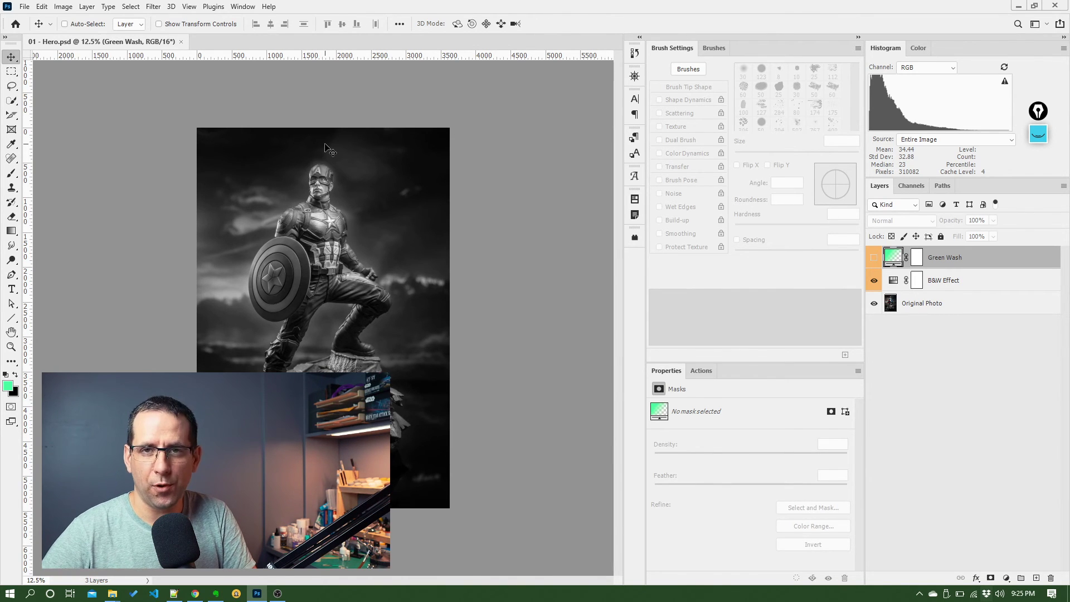
{"action": "left_click", "coordinate": [964, 281]}
{"action": "key", "text": "alt+bracketleft"}
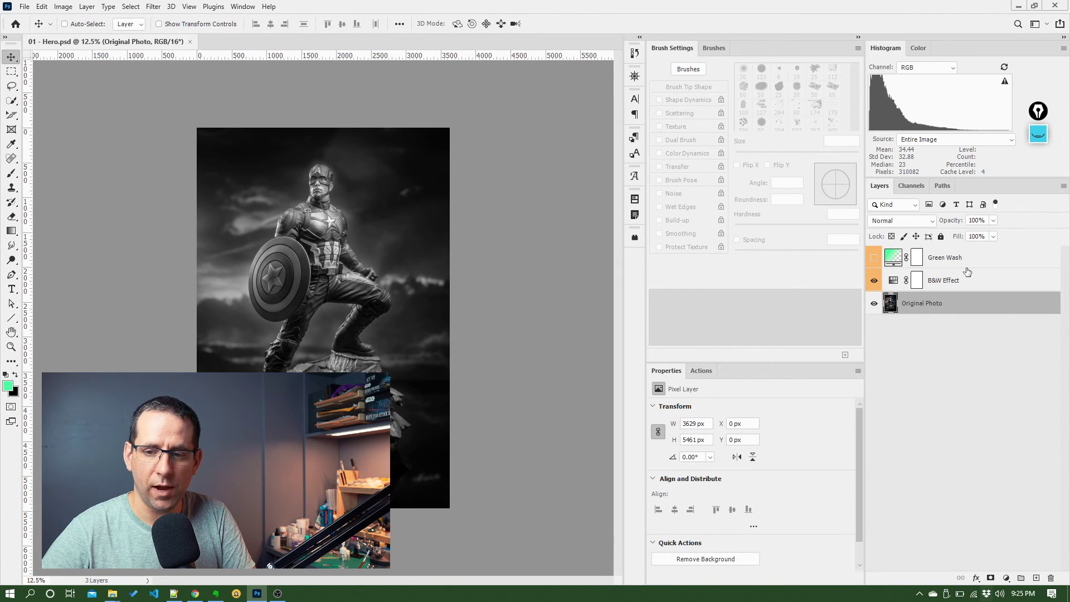
{"action": "left_click", "coordinate": [964, 258]}
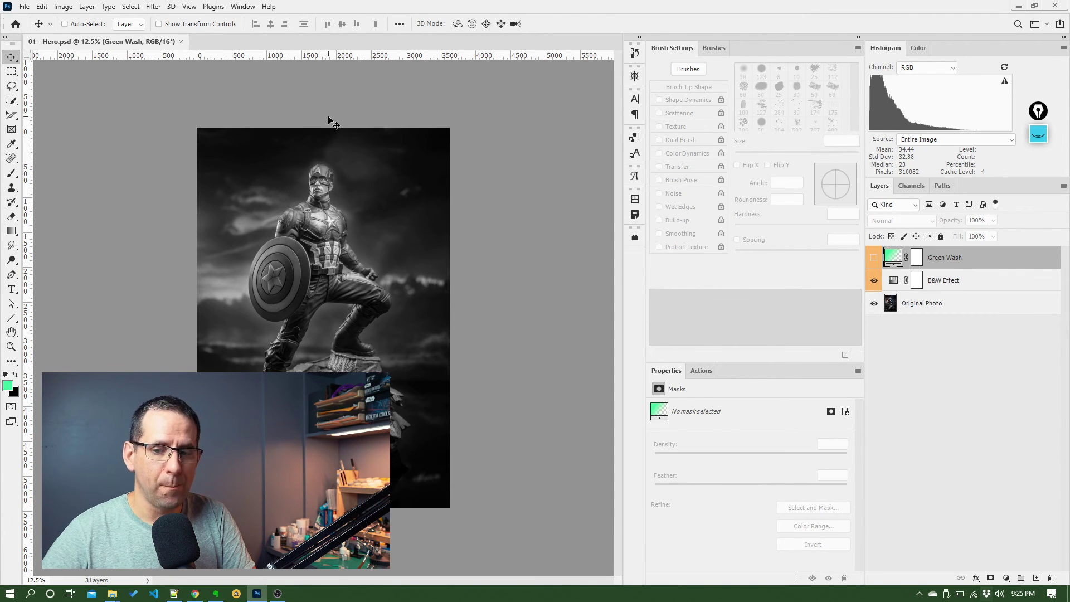